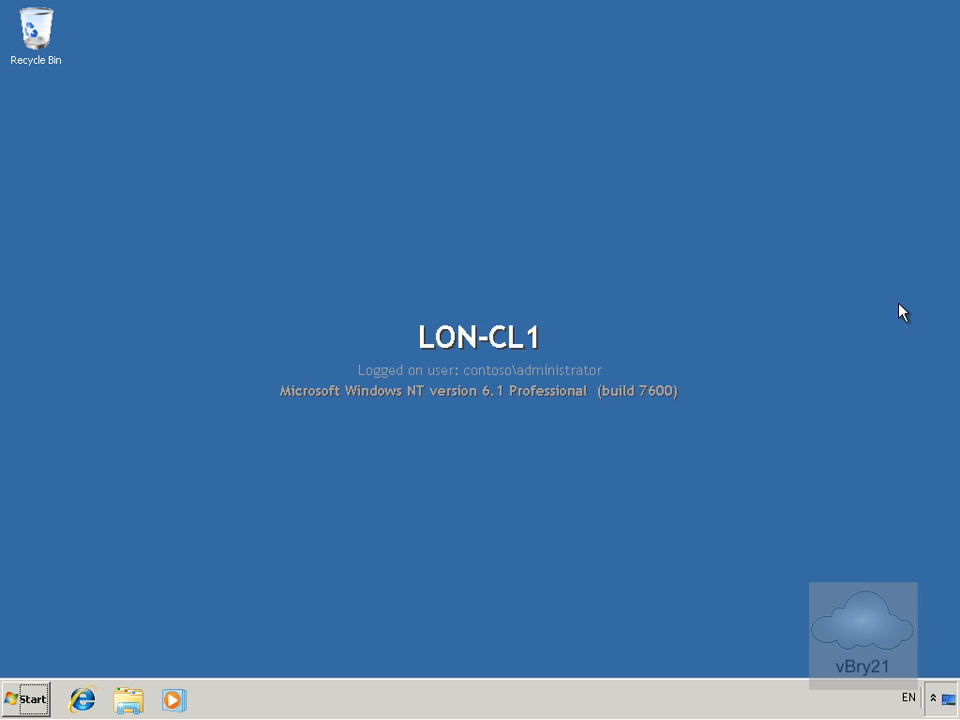
- Run mmc from the Start menu search box to open an empty Console1
left_click(44, 690)
left_click(60, 658)
type("mmc")
key("Return")
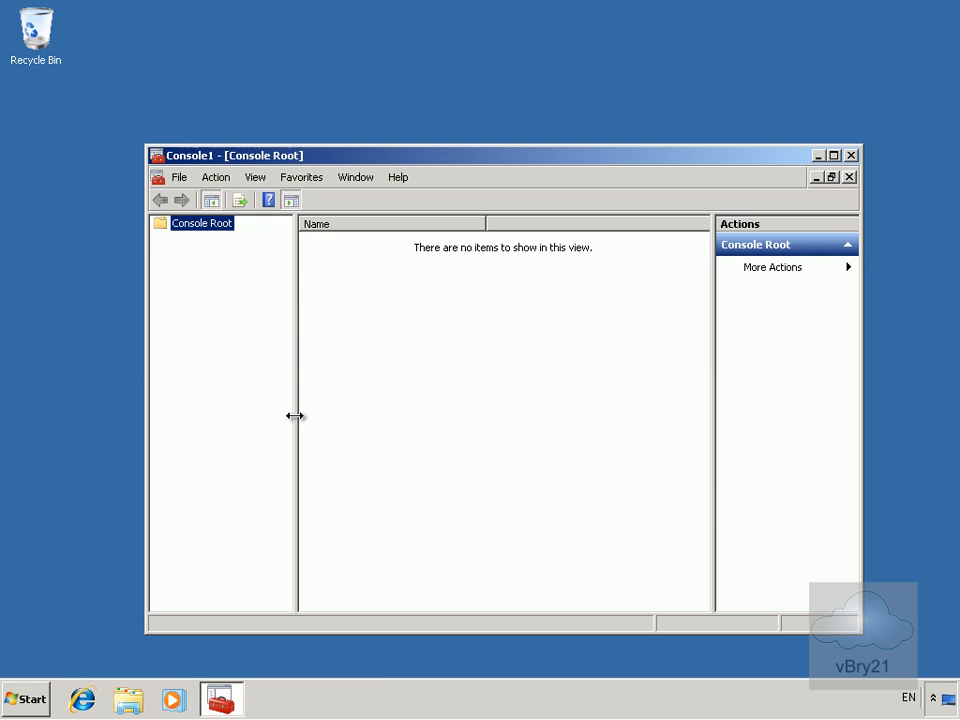
- Add a Group Policy Object Editor snap-in for the Local Computer
left_click(180, 177)
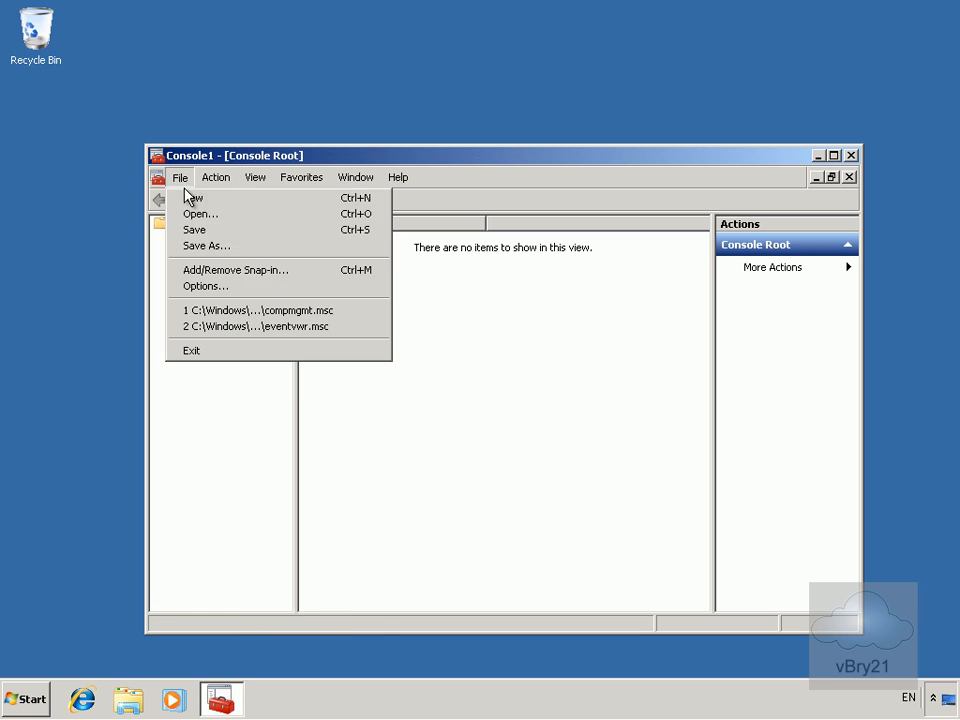
left_click(205, 270)
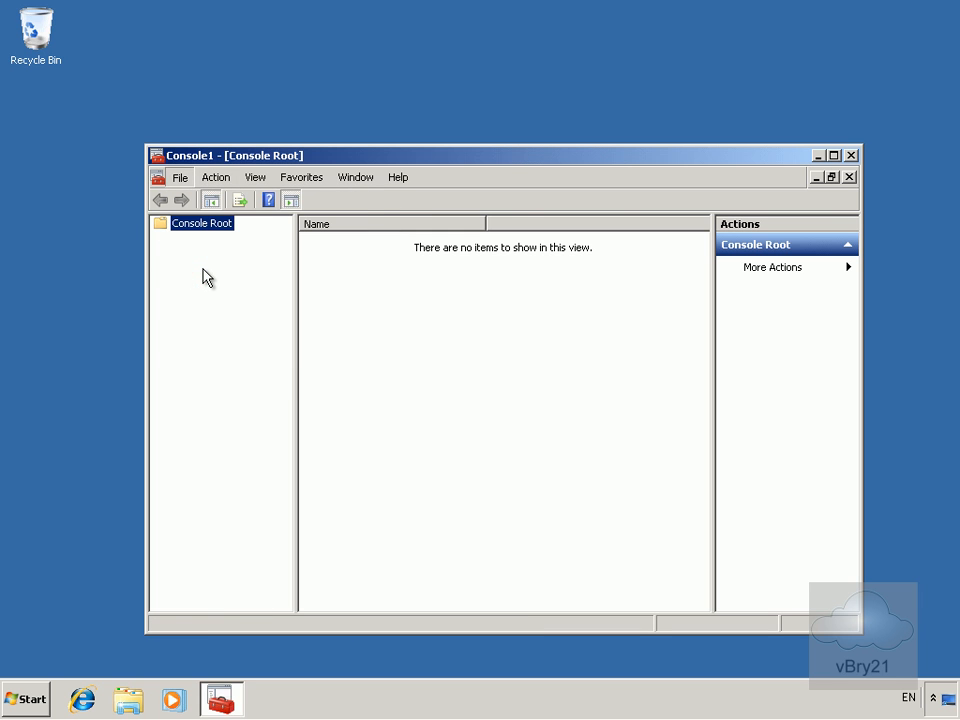
left_click(258, 420)
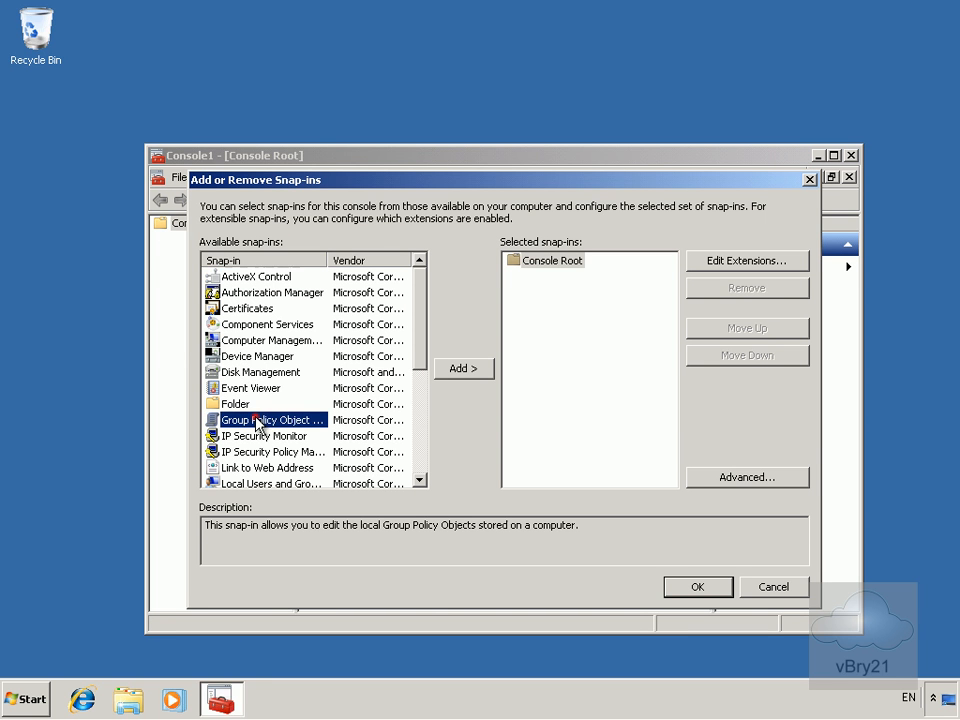
left_click(448, 368)
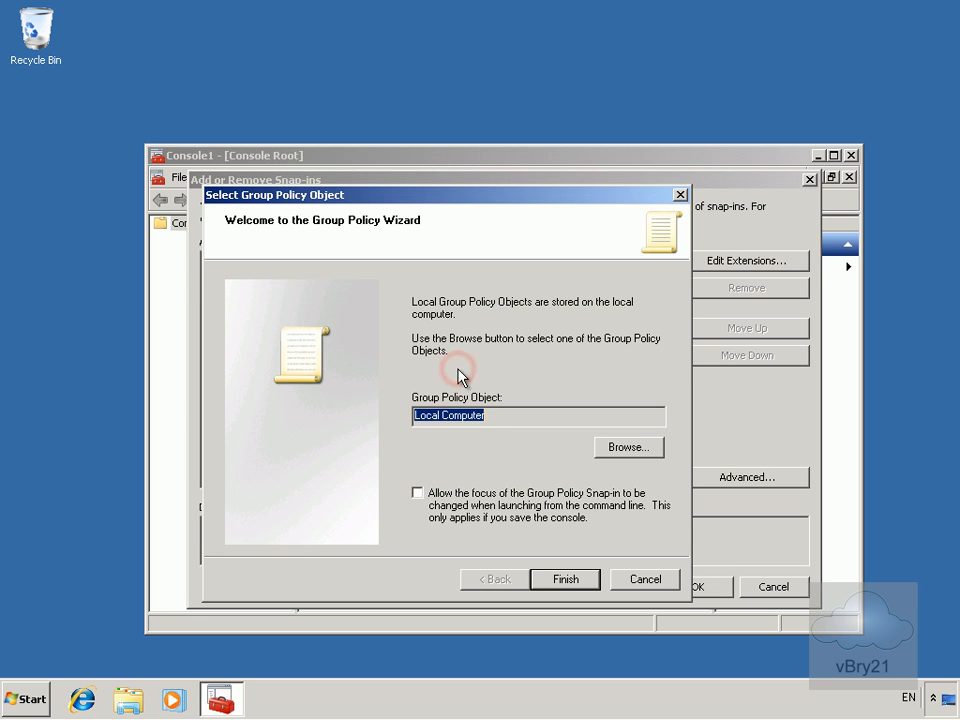
left_click(566, 580)
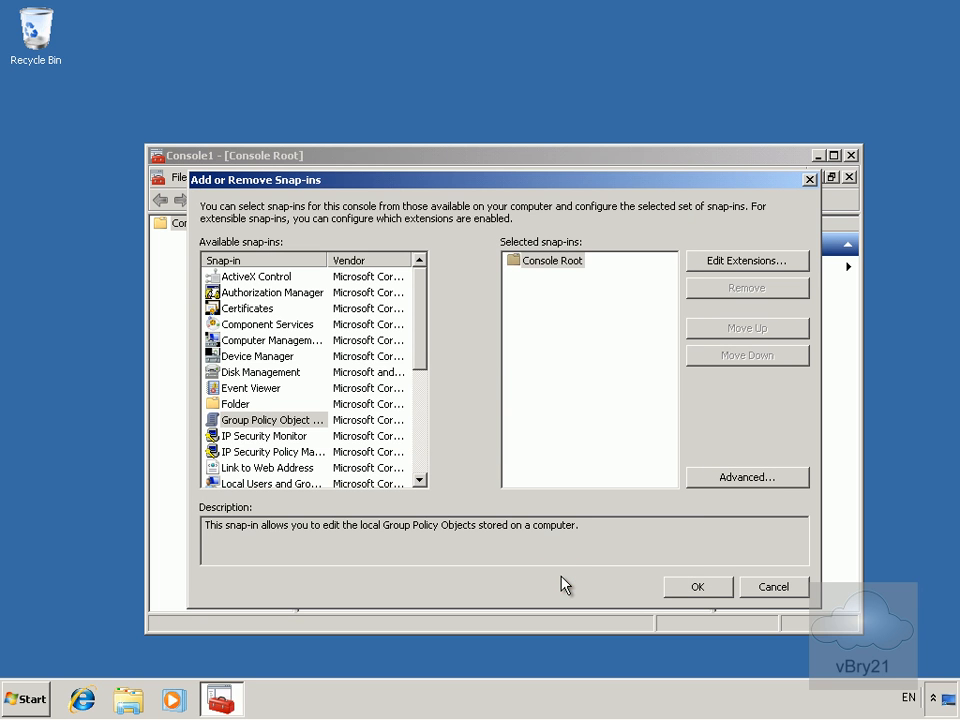
- Add a second Group Policy Object Editor snap-in targeting the Administrators group
left_click(463, 374)
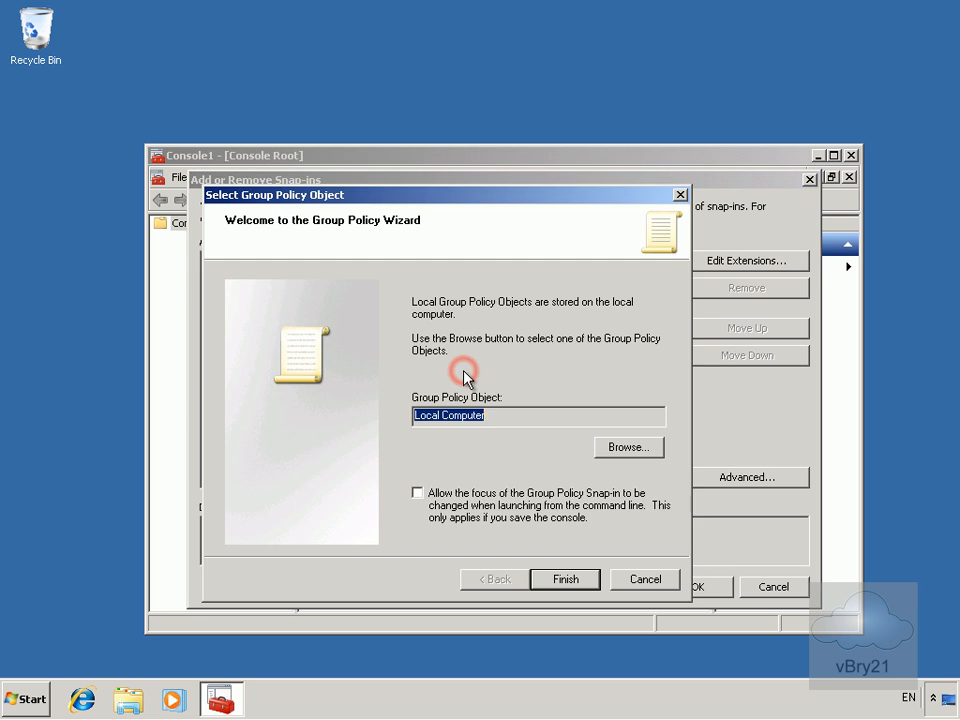
left_click(615, 449)
left_click(322, 325)
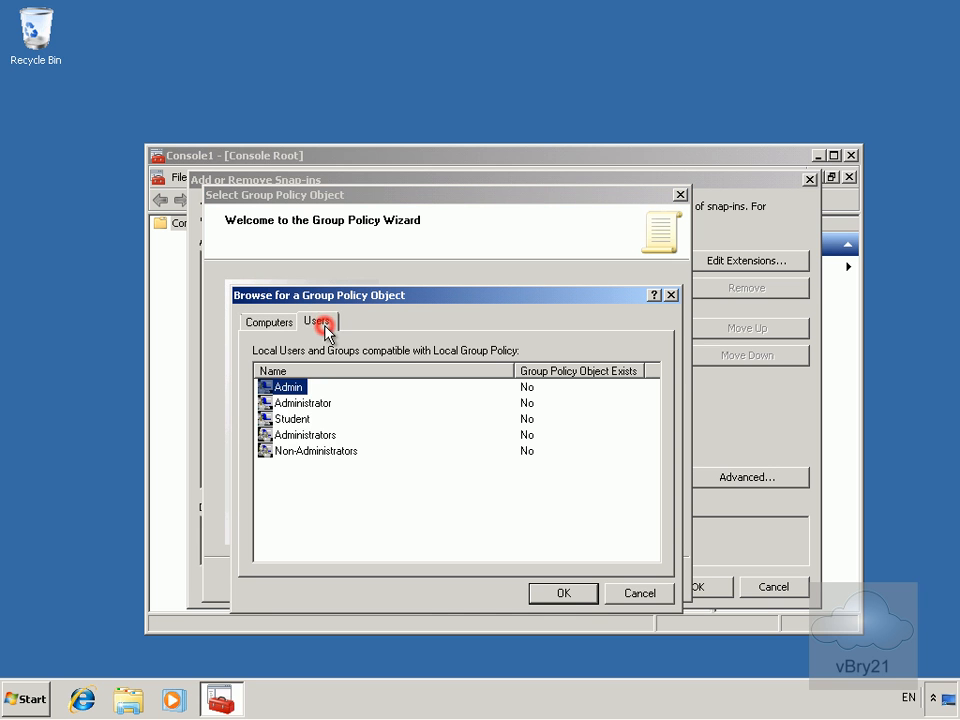
left_click(312, 436)
left_click(564, 596)
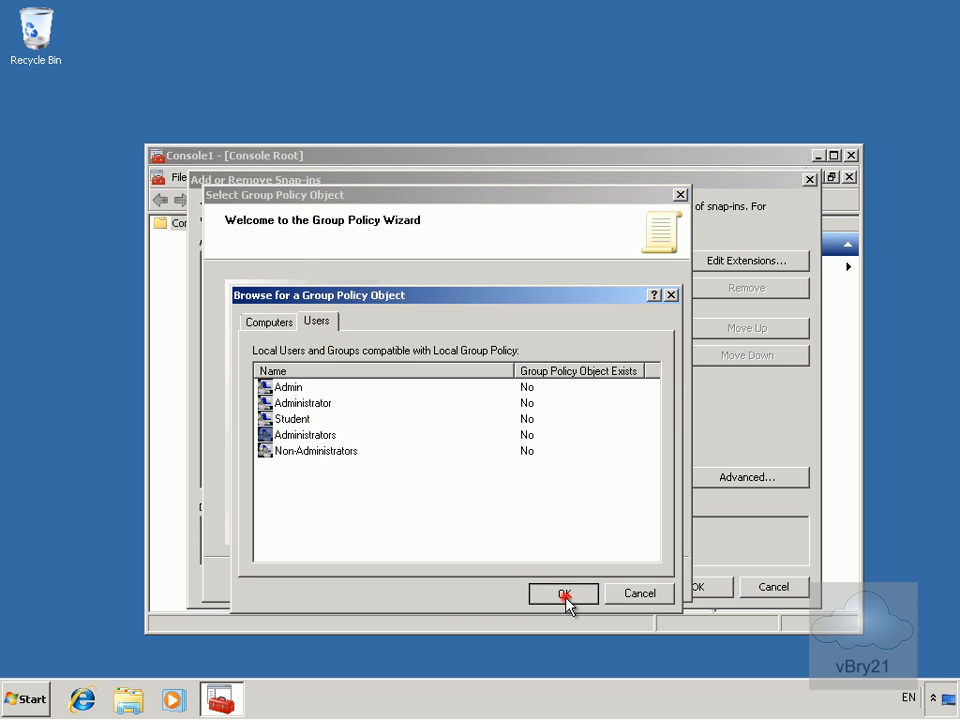
left_click(553, 585)
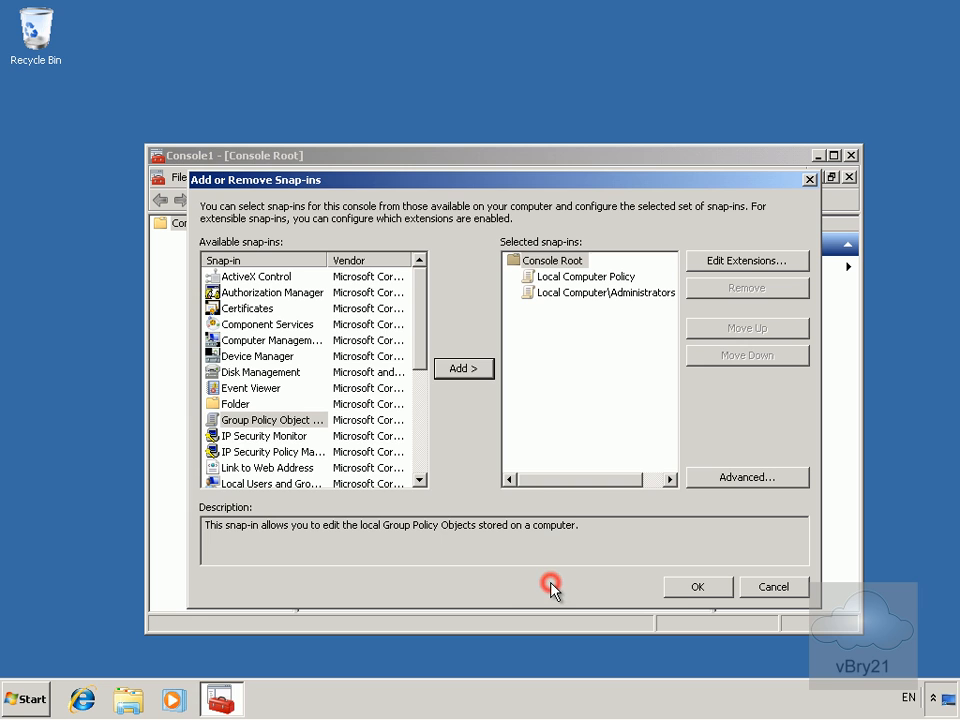
- Add a third Group Policy snap-in for Non-Administrators and apply the snap-ins to the console
left_click(470, 370)
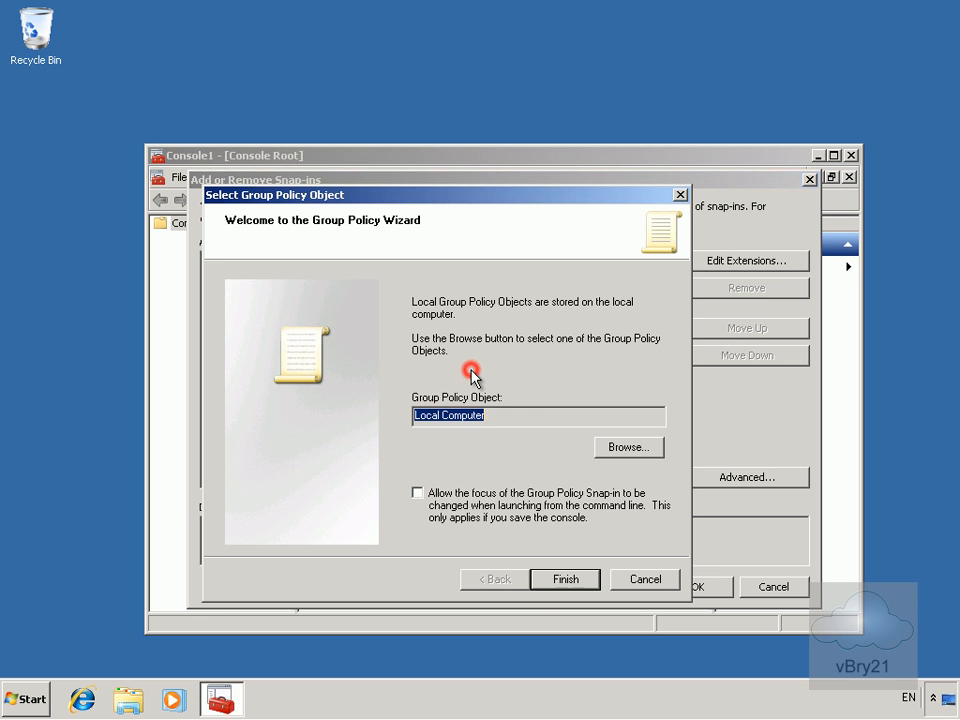
left_click(612, 448)
left_click(320, 323)
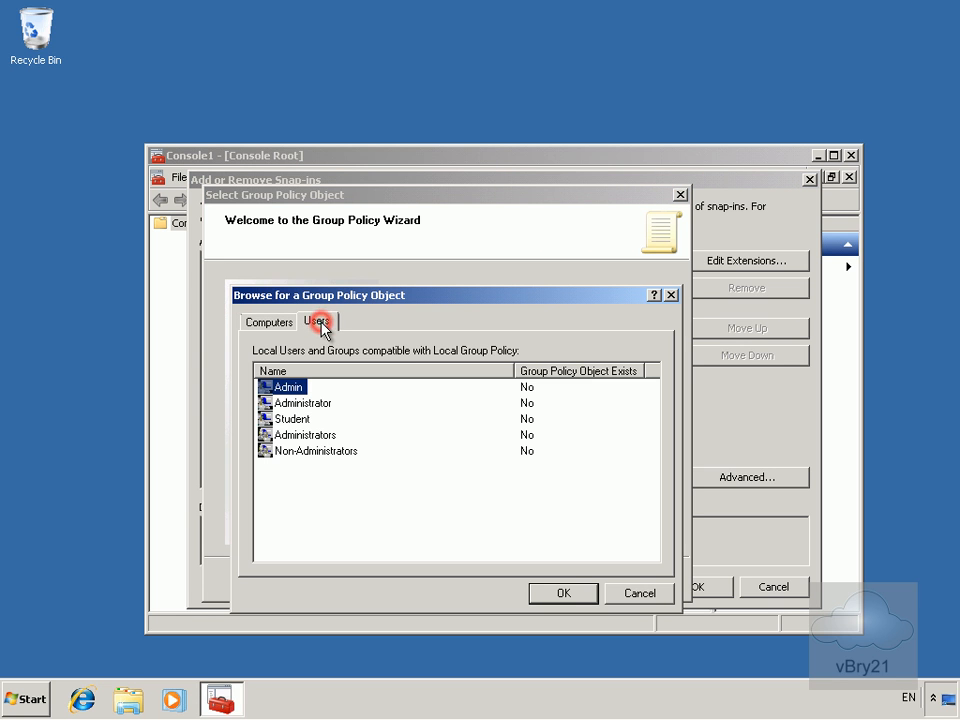
left_click(320, 452)
left_click(571, 597)
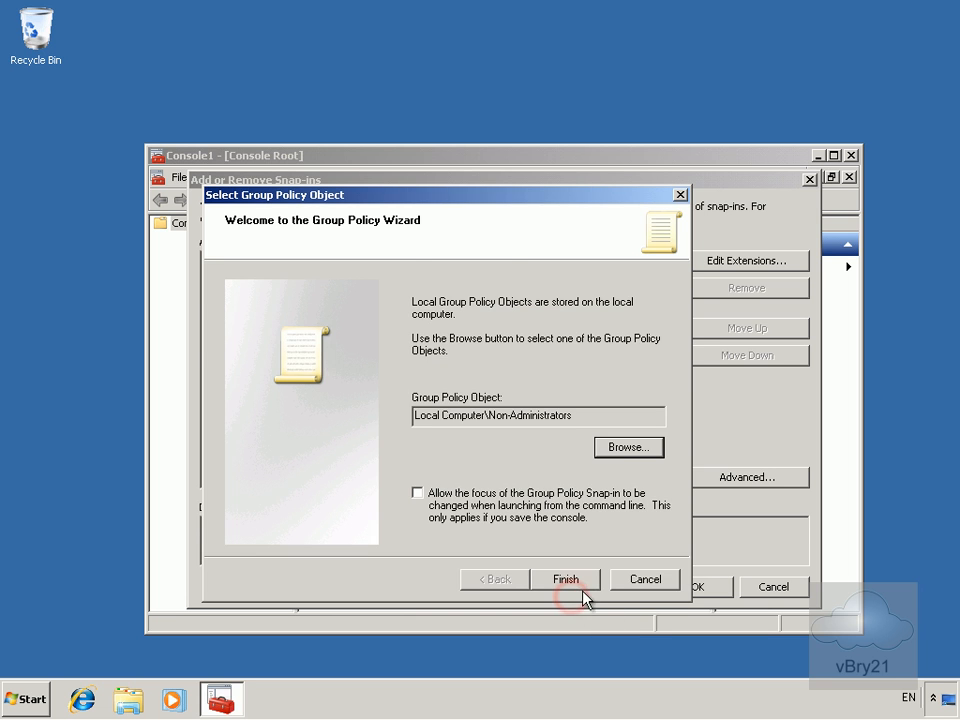
left_click(571, 581)
left_click(695, 589)
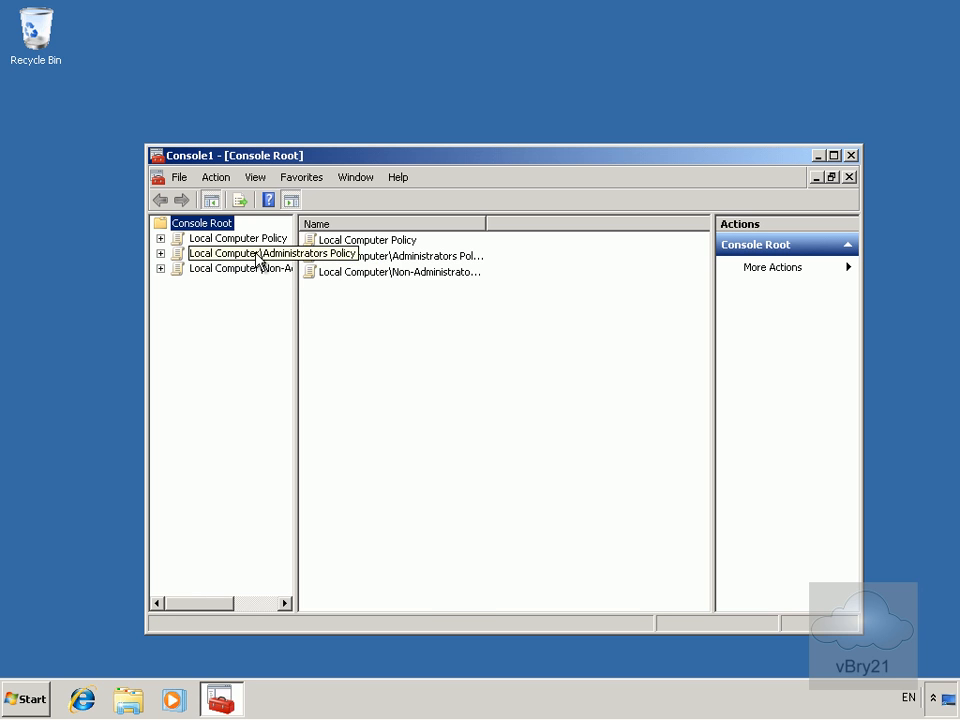
- Maximize the console and expand Local Computer Policy > User Configuration > Windows Settings > Scripts
left_click(833, 155)
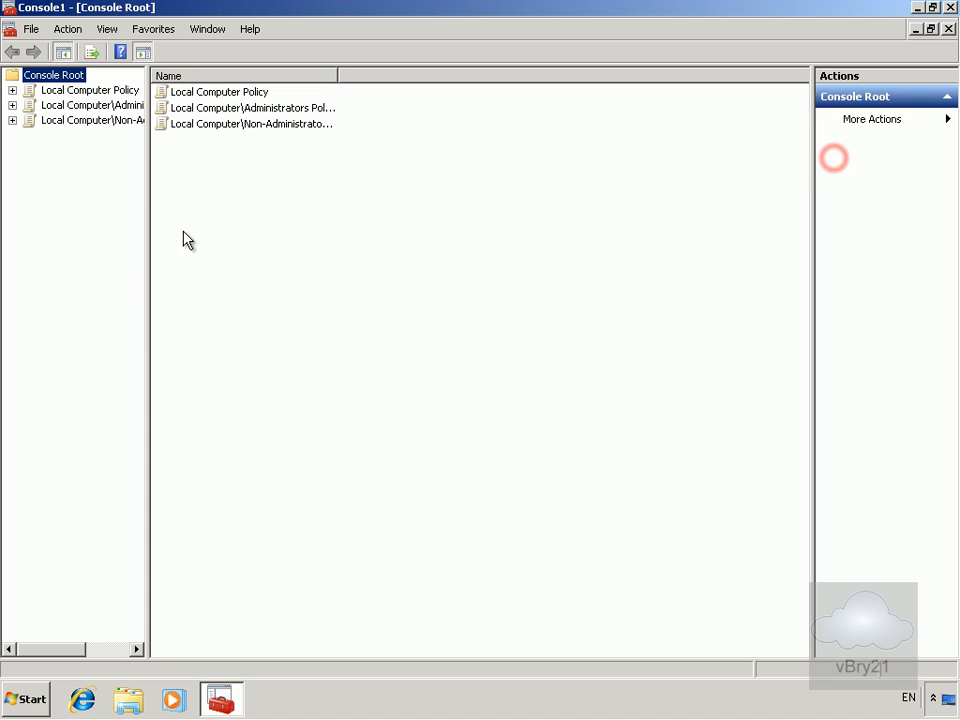
double_click(78, 91)
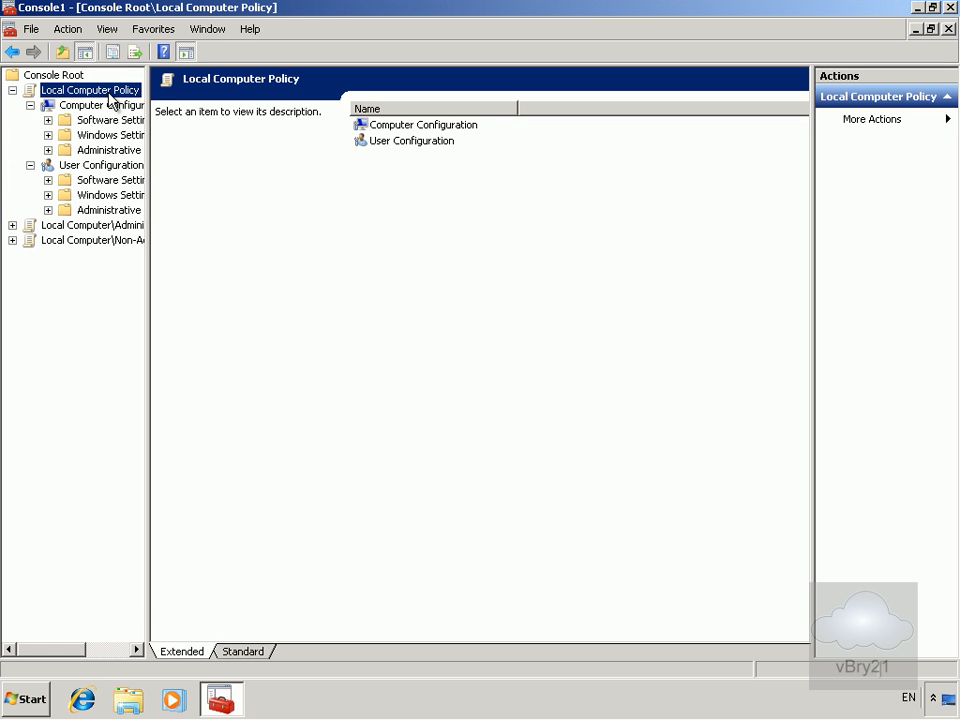
left_click(74, 198)
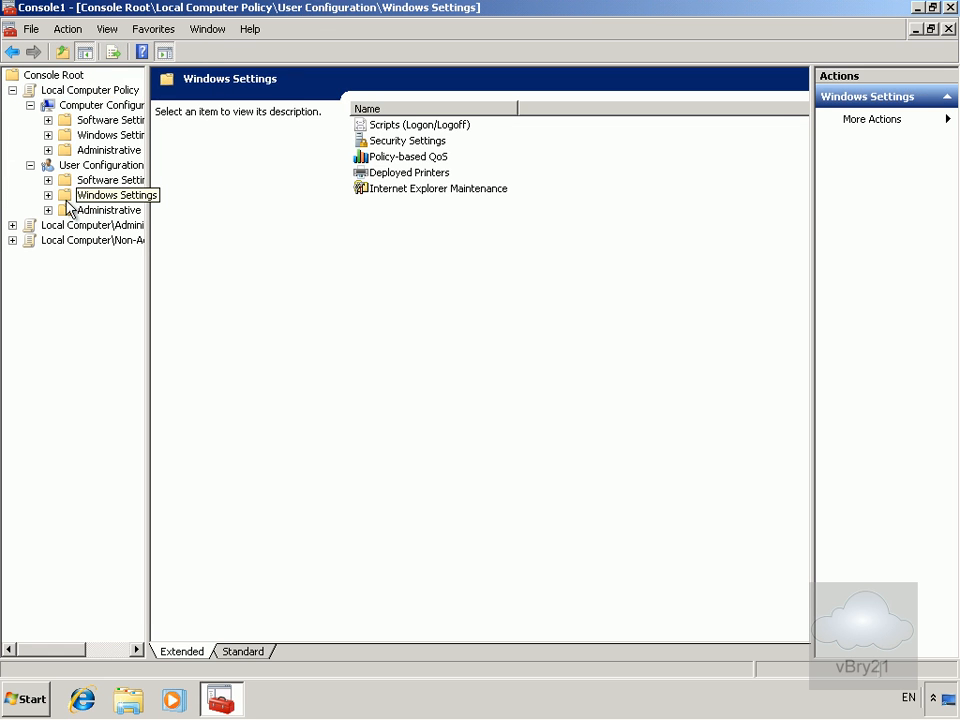
left_click(48, 195)
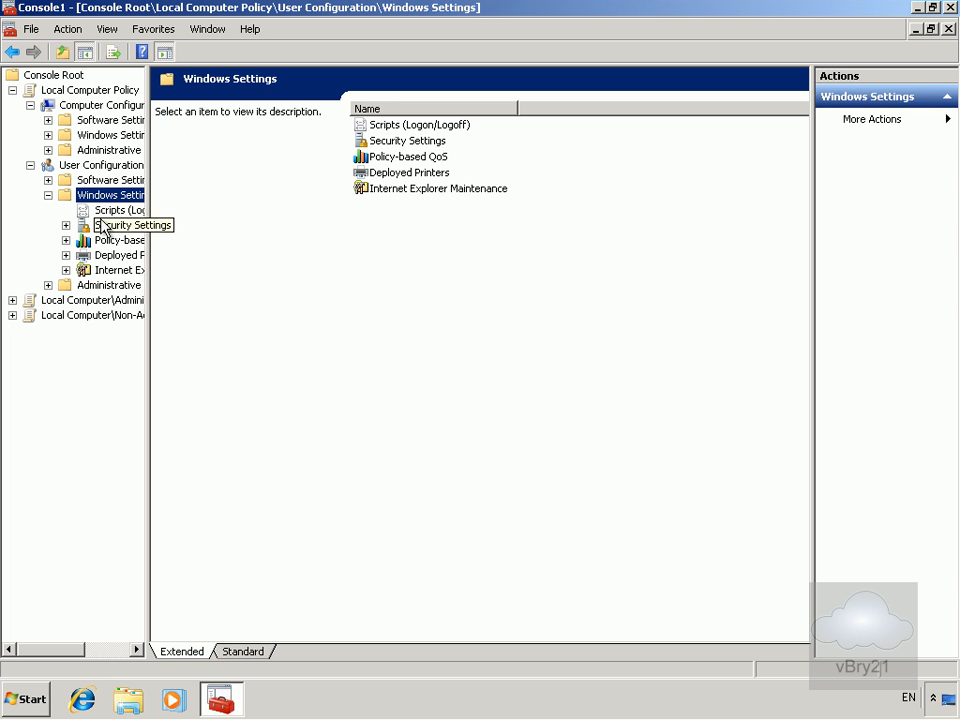
left_click(101, 210)
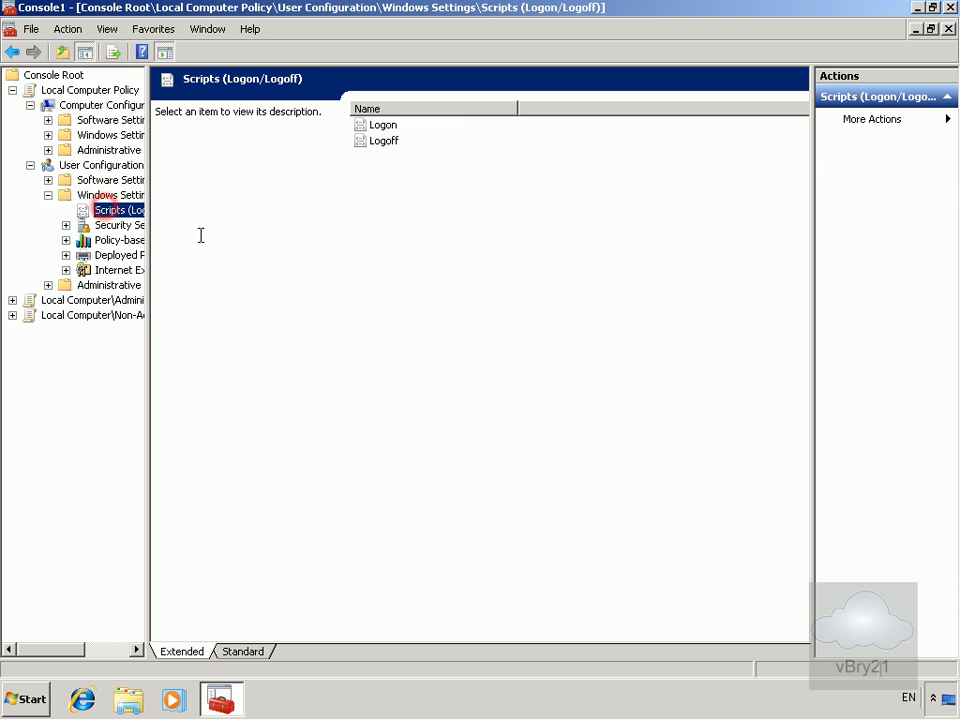
- Open the Logon script properties and browse for a new script file
left_click(381, 126)
right_click(382, 124)
left_click(413, 133)
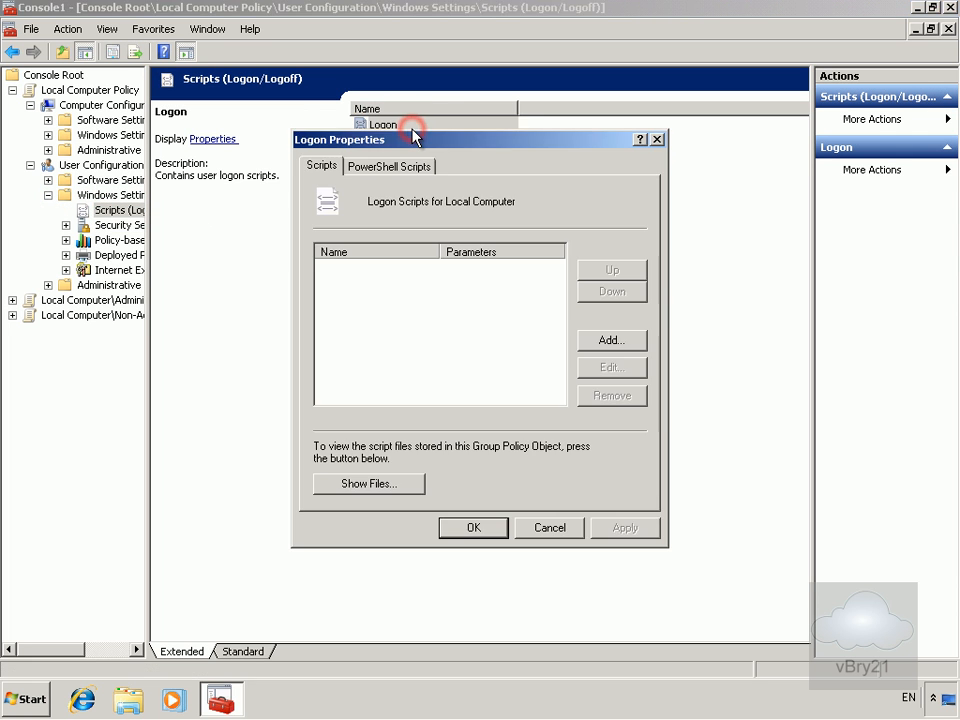
left_click(614, 341)
left_click(636, 267)
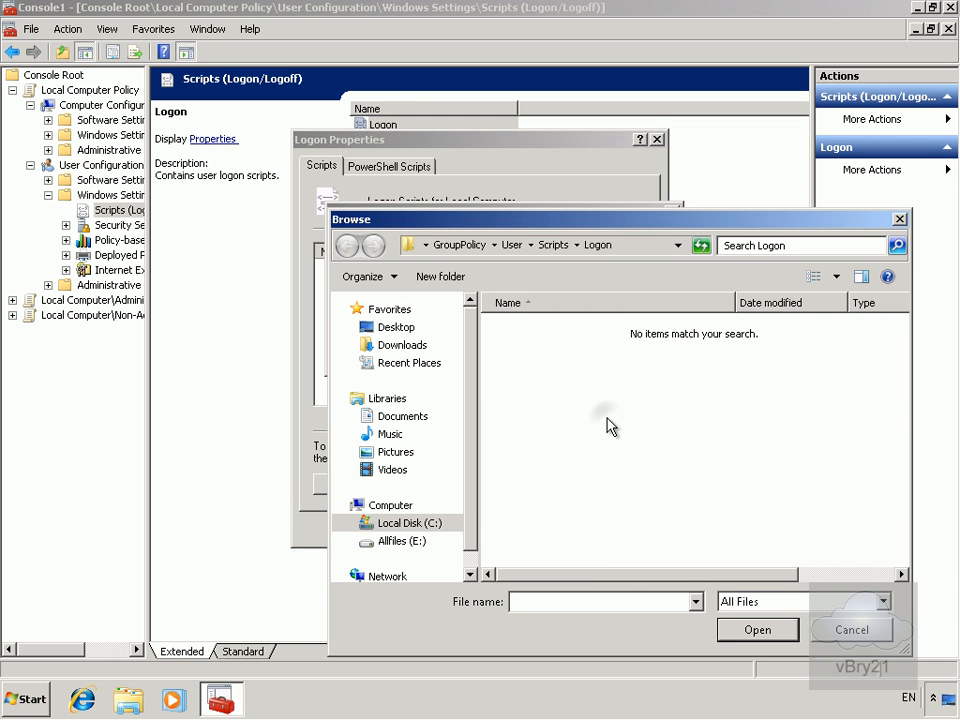
- Create New Text Document.txt in the Logon folder and open it in Notepad for editing
right_click(607, 418)
left_click(648, 563)
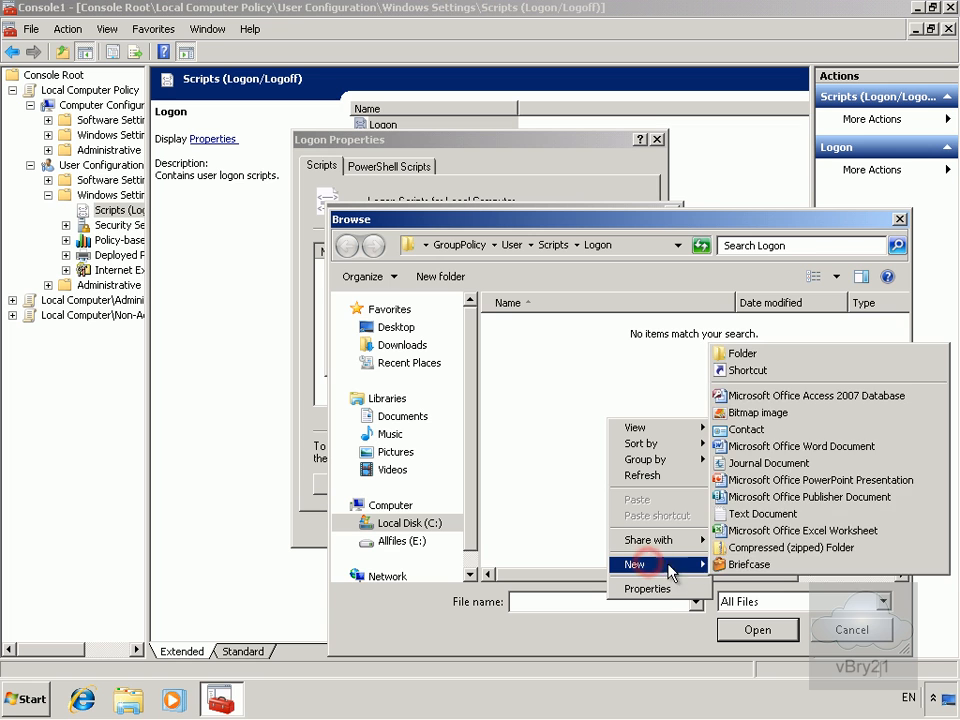
left_click(776, 516)
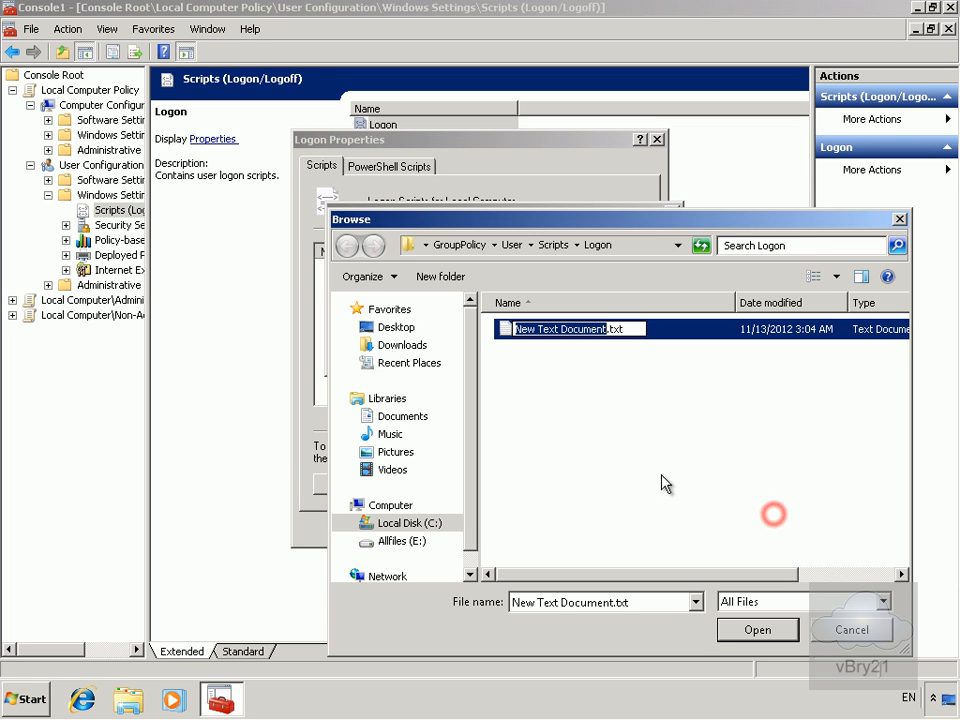
left_click(625, 360)
right_click(595, 328)
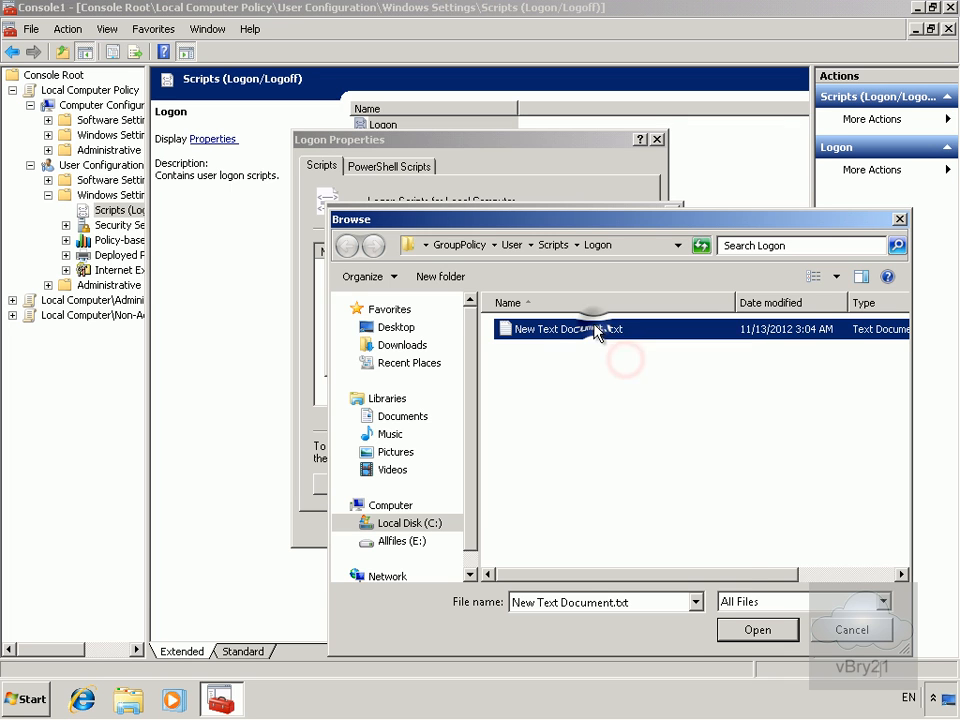
left_click(650, 390)
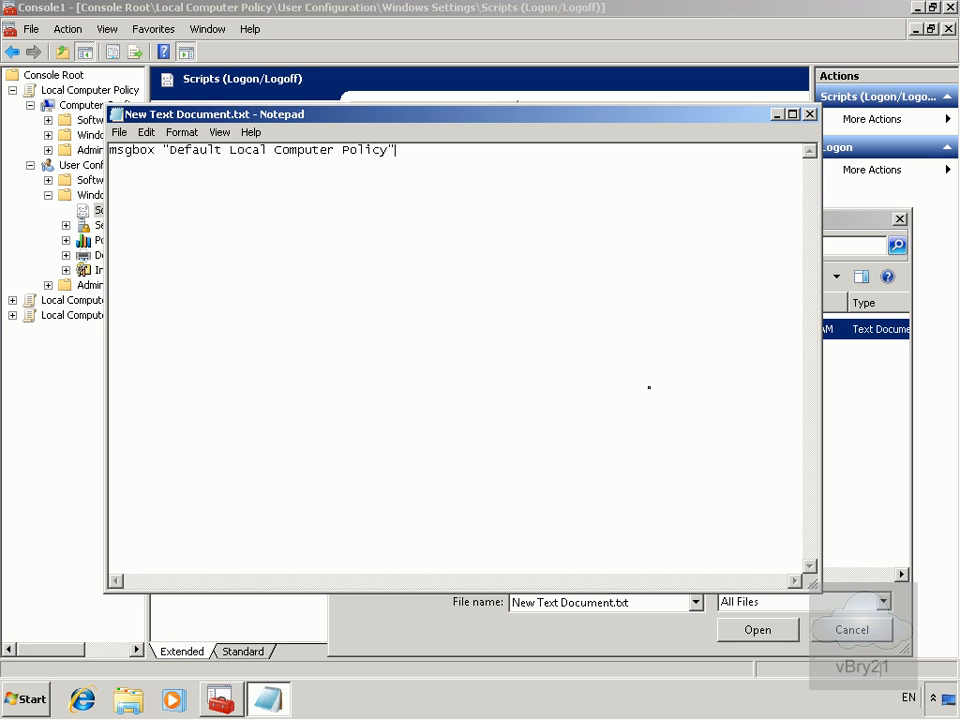
- Save the script as default.vbs using the All Files (*.*) type
left_click(120, 132)
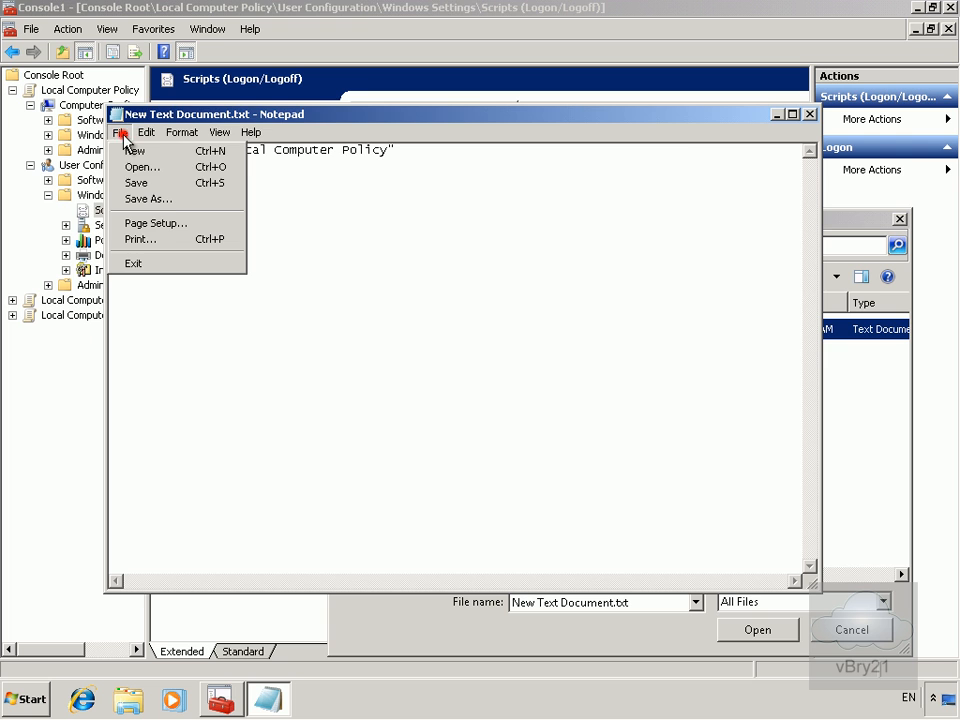
left_click(178, 196)
left_click(317, 520)
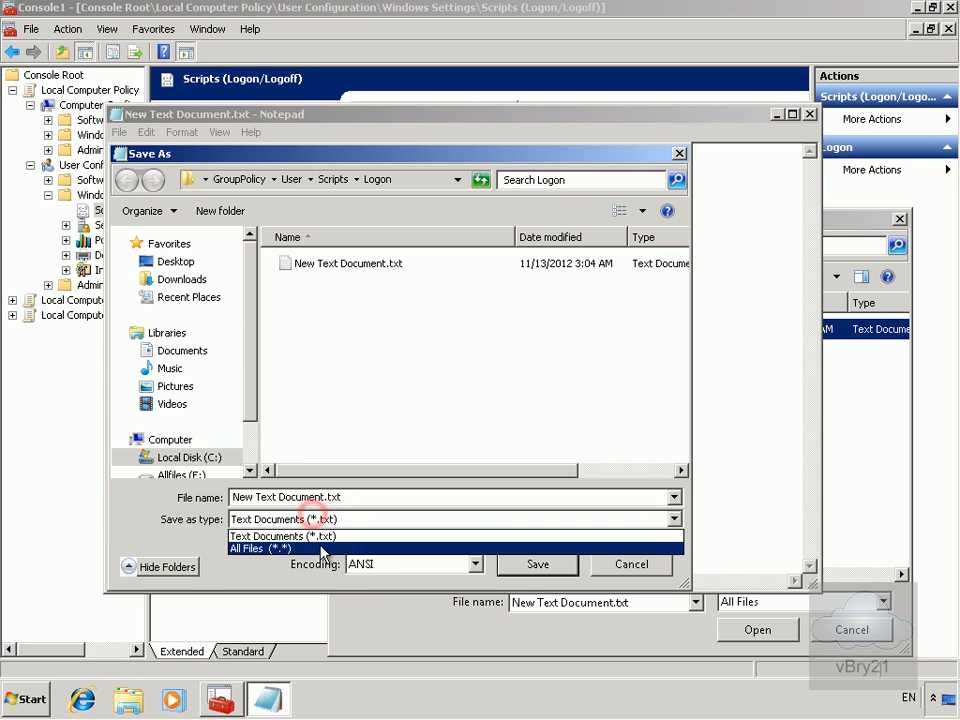
left_click(330, 543)
left_click(361, 497)
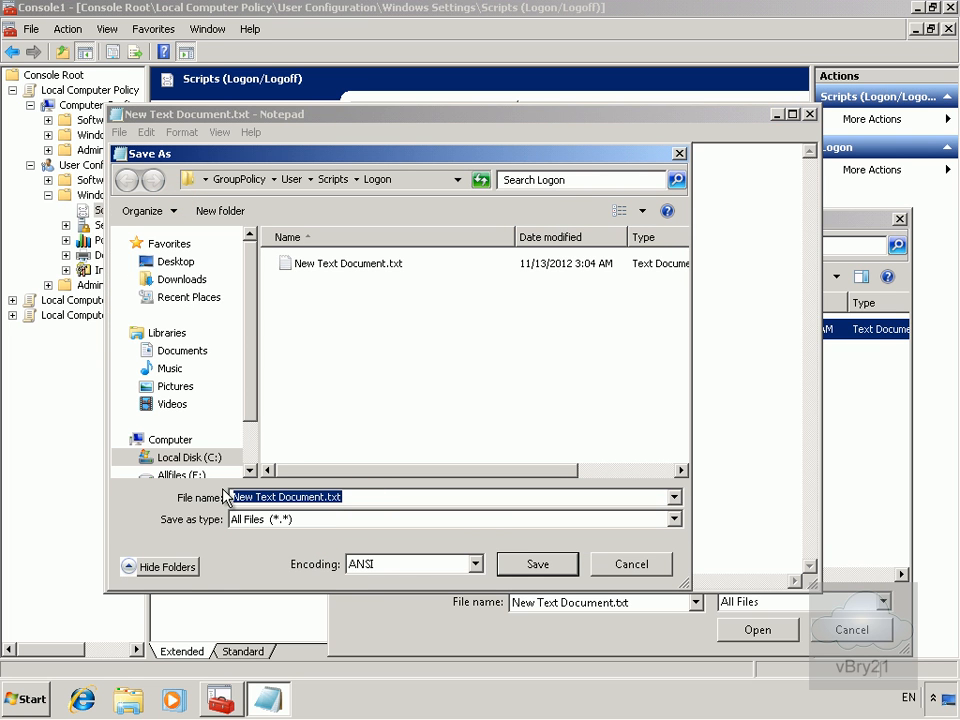
type("default.vbs")
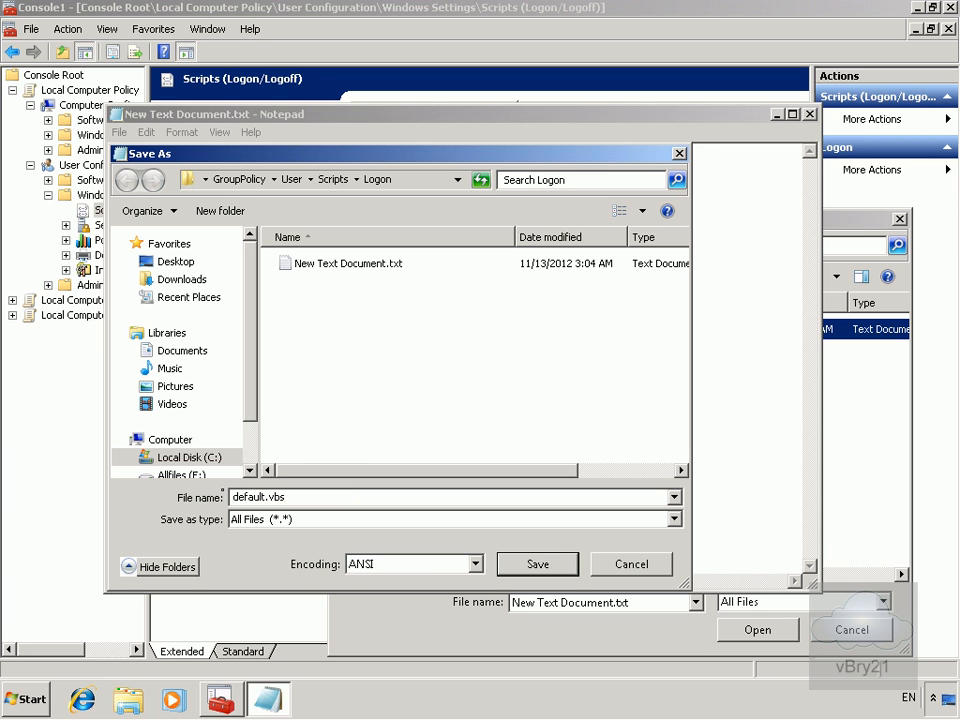
left_click(558, 568)
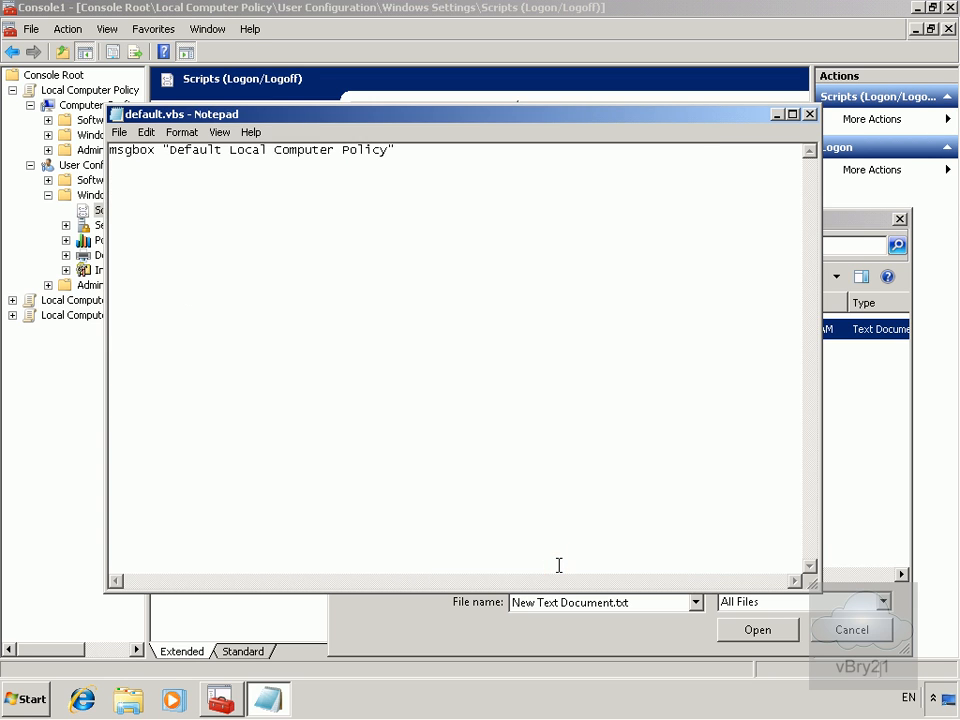
- Close Notepad and choose default.vbs as the logon script
left_click(811, 117)
left_click(522, 329)
left_click(770, 628)
- Confirm default.vbs as the logon script, then open the Administrators Policy's user Logon script properties
left_click(566, 362)
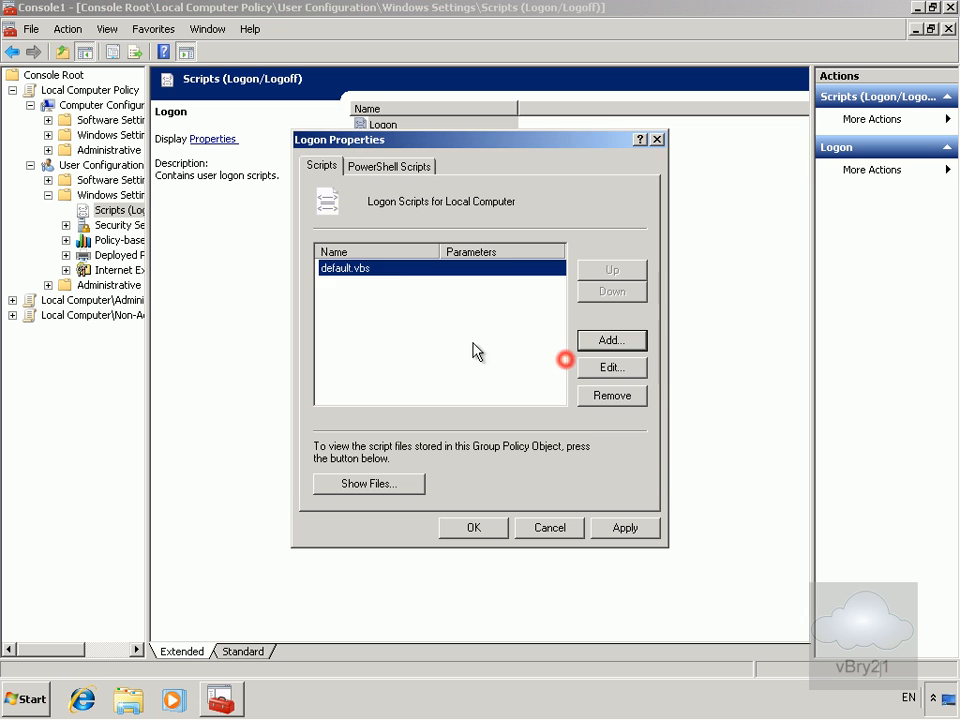
left_click(477, 529)
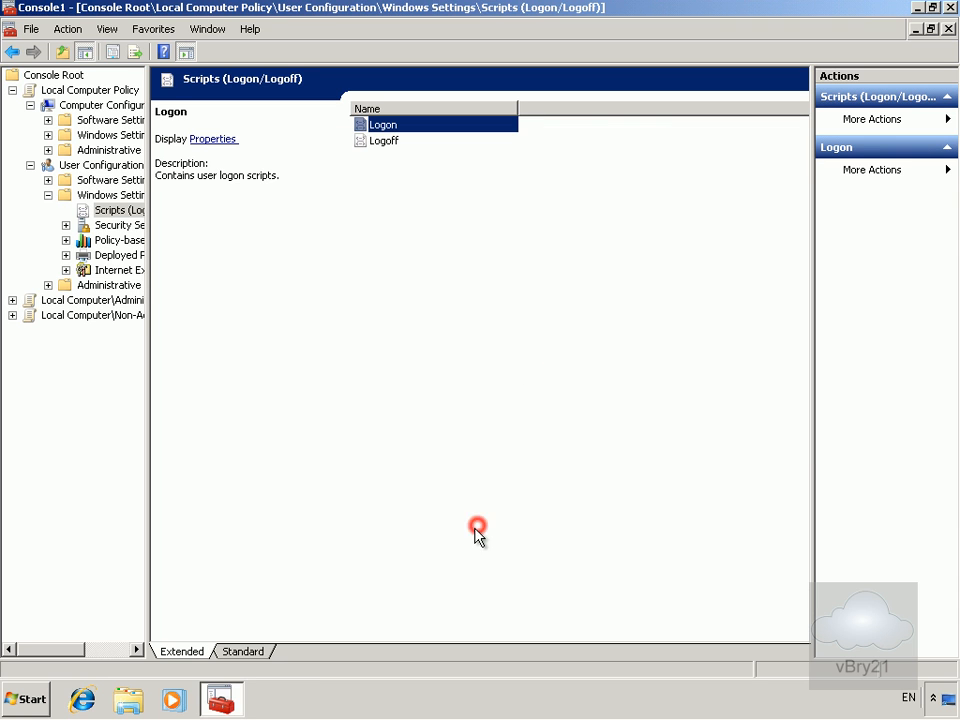
left_click(12, 300)
left_click(72, 317)
left_click(30, 315)
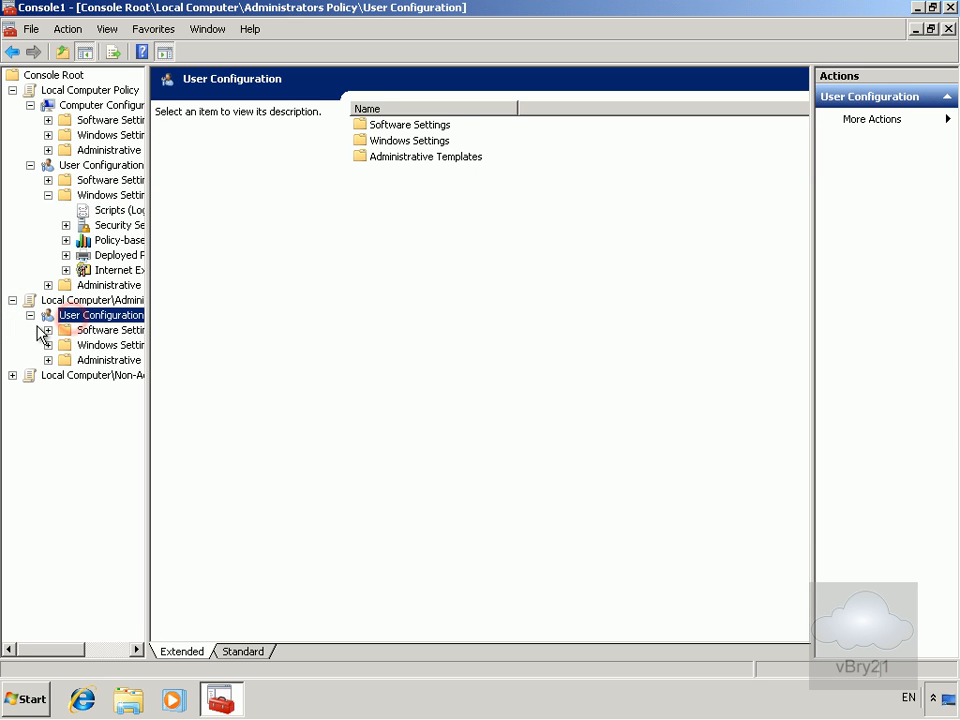
left_click(84, 345)
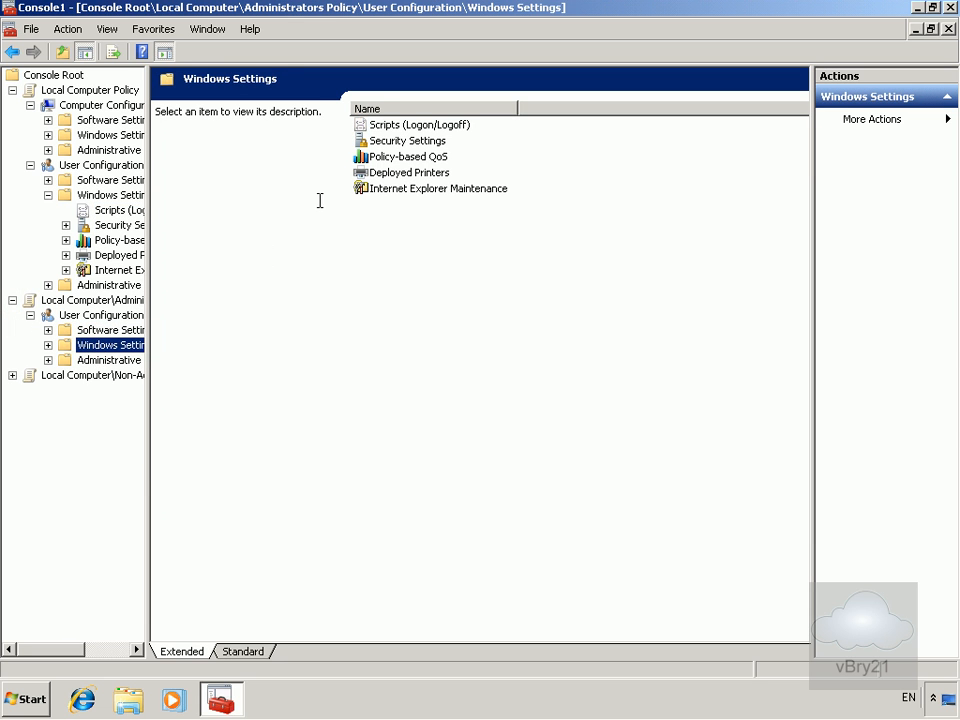
double_click(401, 125)
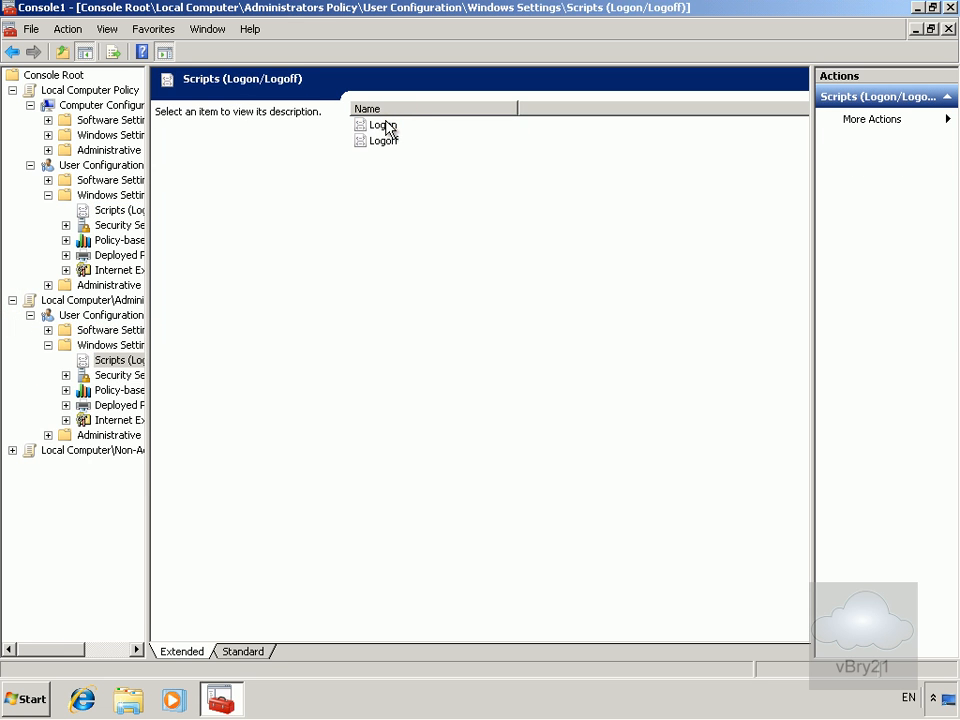
double_click(385, 124)
- Browse the Administrators Logon folder, create New Text Document.txt and open it for editing
left_click(598, 340)
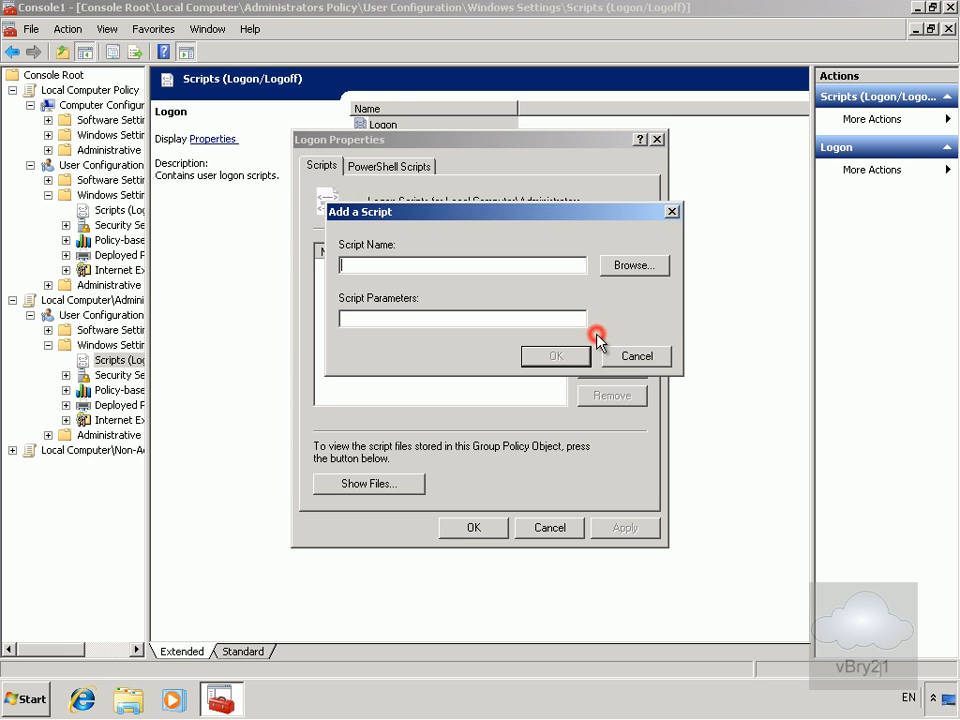
left_click(624, 268)
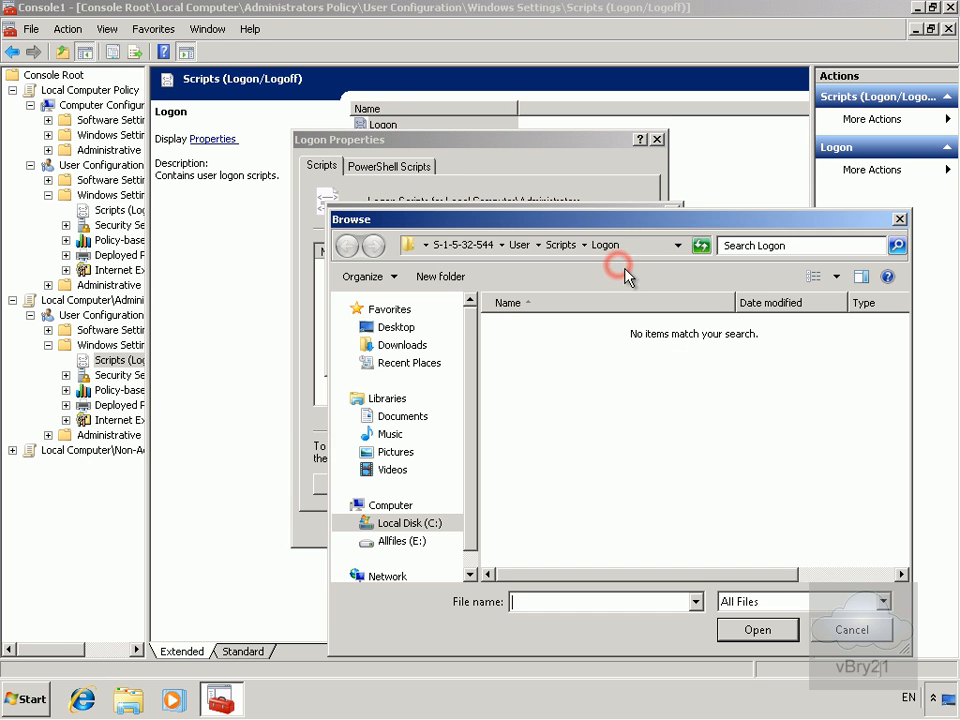
right_click(598, 421)
mouse_move(655, 566)
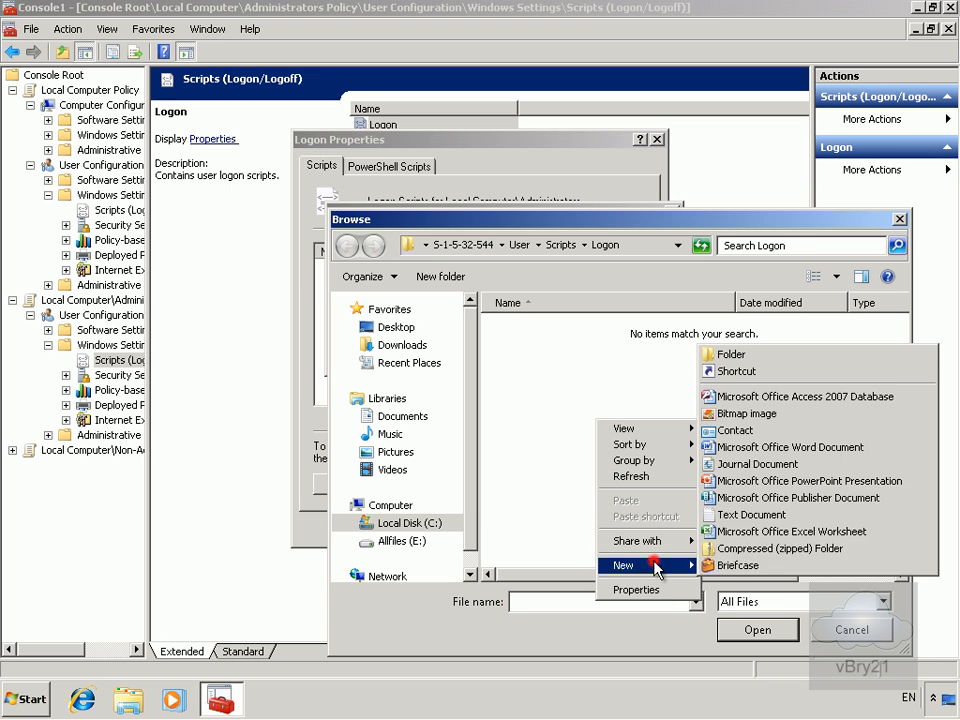
left_click(742, 515)
left_click(692, 538)
right_click(607, 329)
left_click(670, 390)
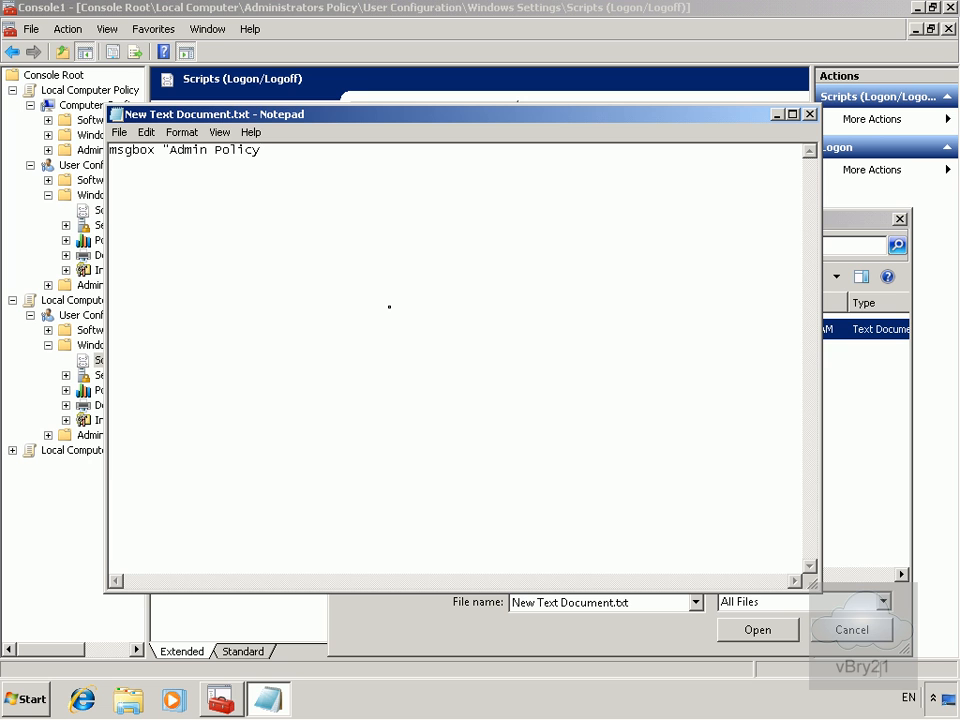
- Save the Admin Policy message script as admin.vbs using the All Files (*.*) type
left_click(119, 133)
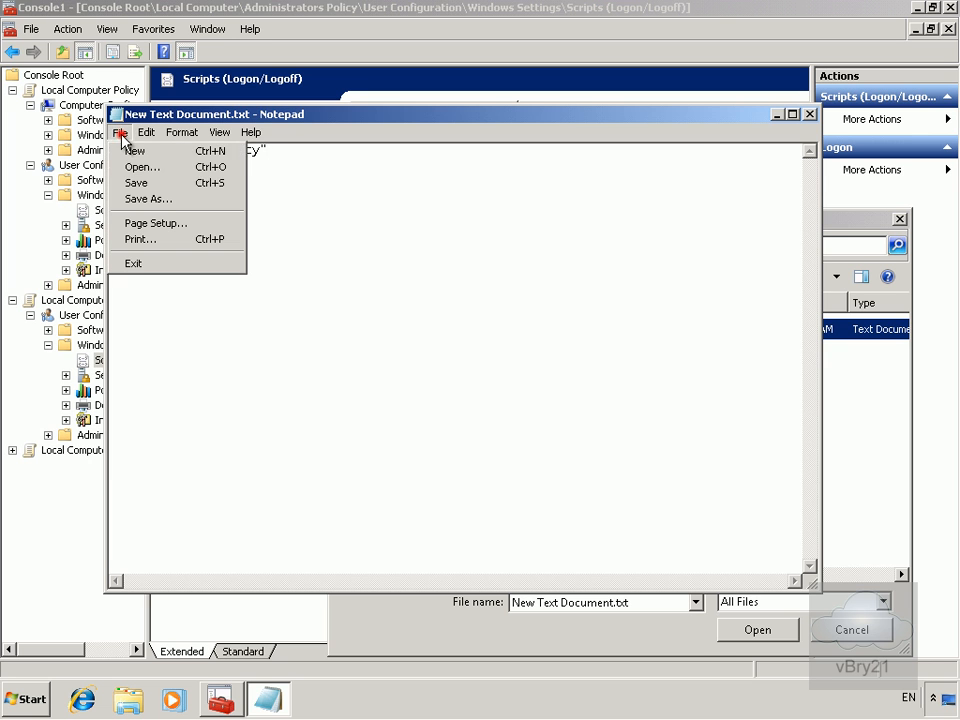
left_click(135, 199)
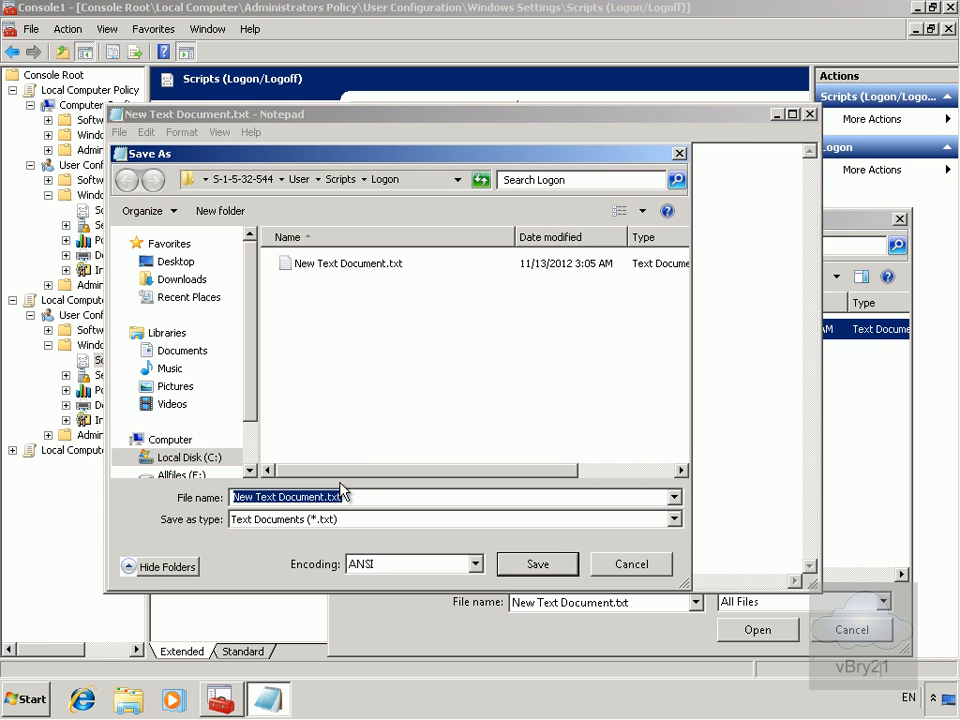
left_click(381, 519)
left_click(379, 545)
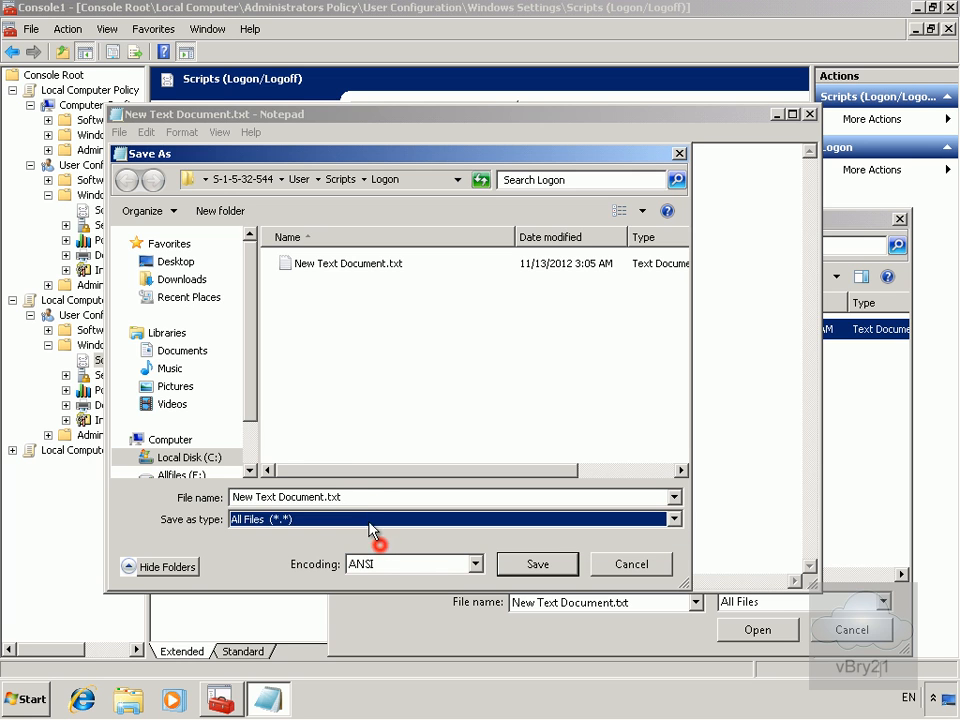
left_click(362, 498)
type("admin.vbs")
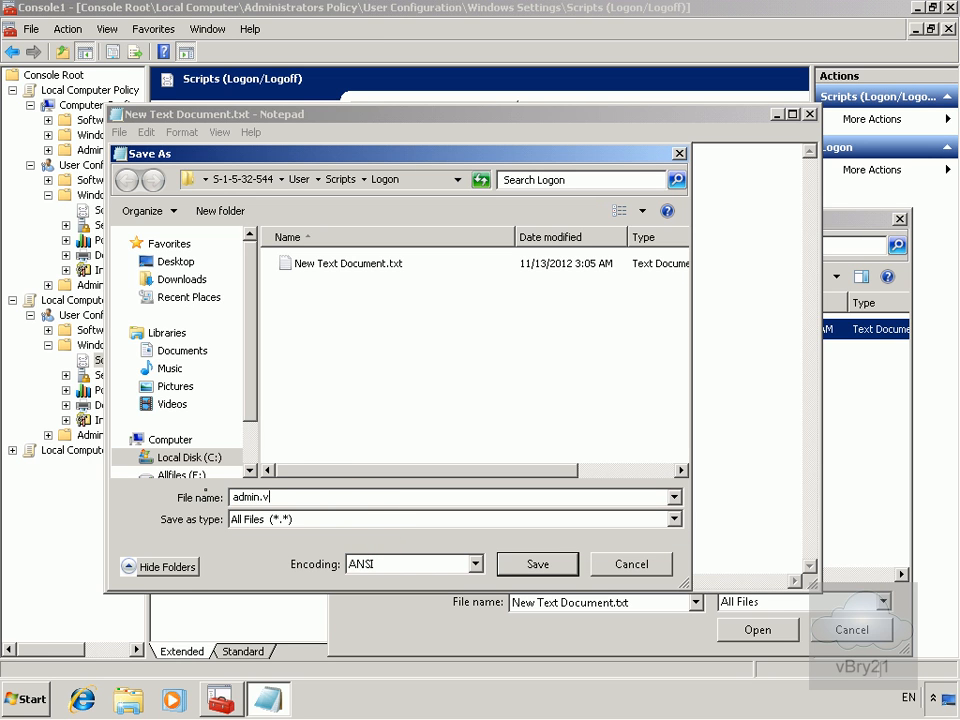
left_click(524, 565)
- Close Notepad and add admin.vbs as the Administrators logon script, confirming both dialogs
left_click(810, 114)
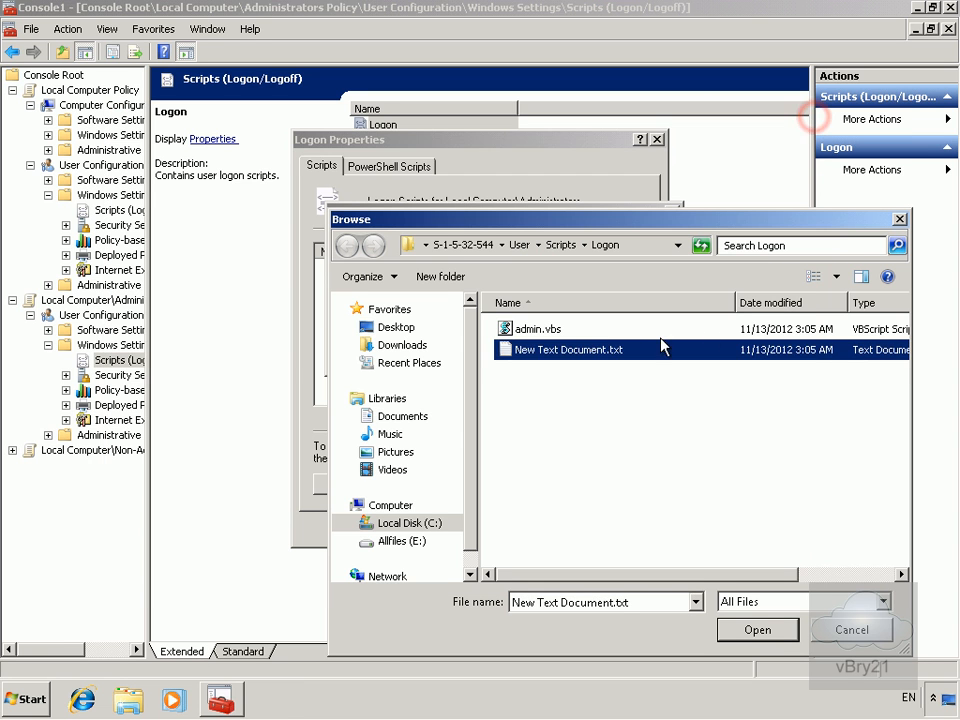
left_click(640, 329)
left_click(758, 630)
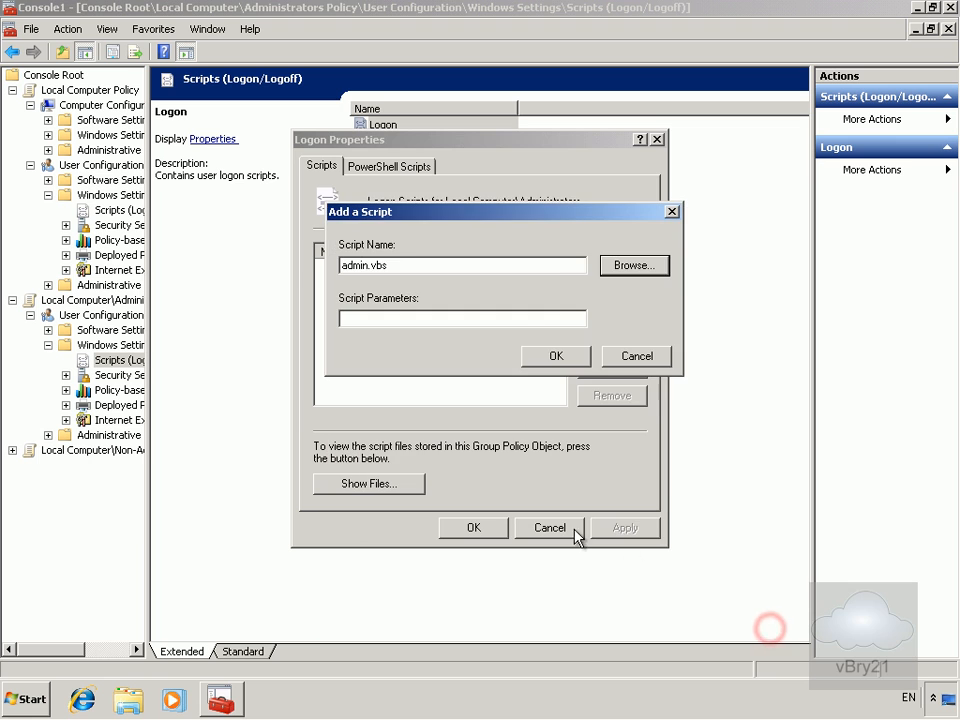
left_click(548, 359)
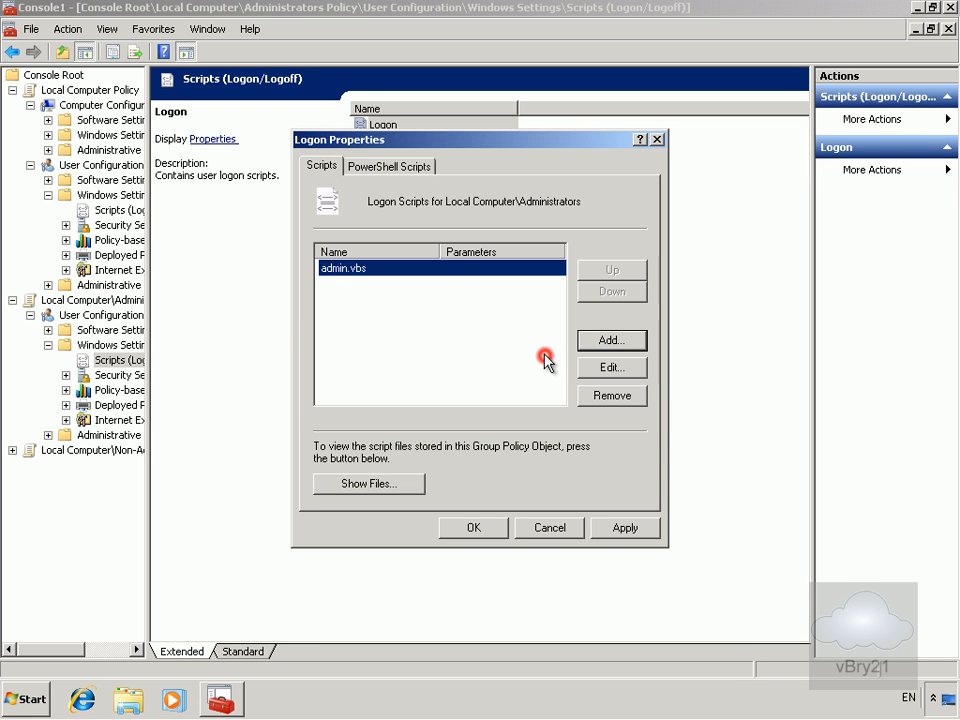
left_click(480, 526)
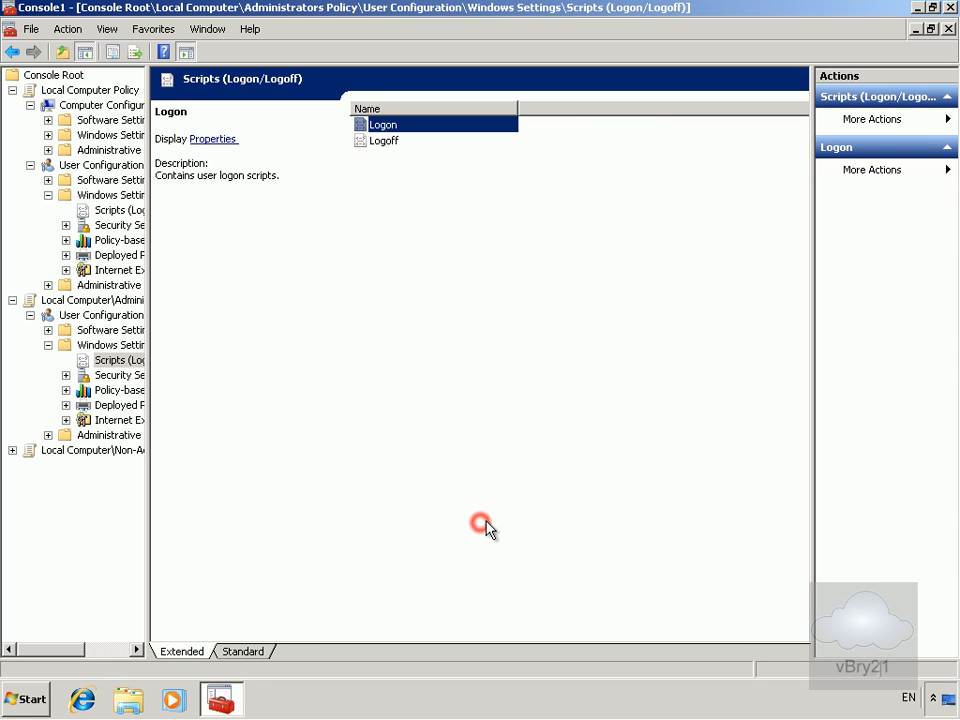
left_click(12, 450)
- Under User Configuration > Administrative Templates > Control Panel, set Prohibit access to the Control Panel to Enabled
double_click(106, 467)
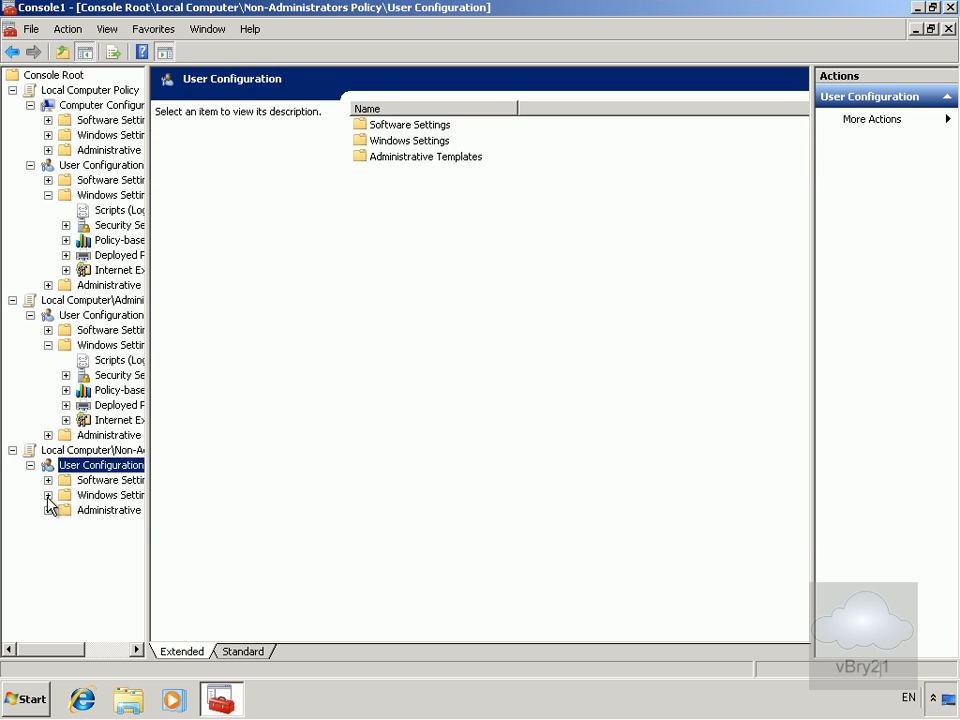
left_click(48, 510)
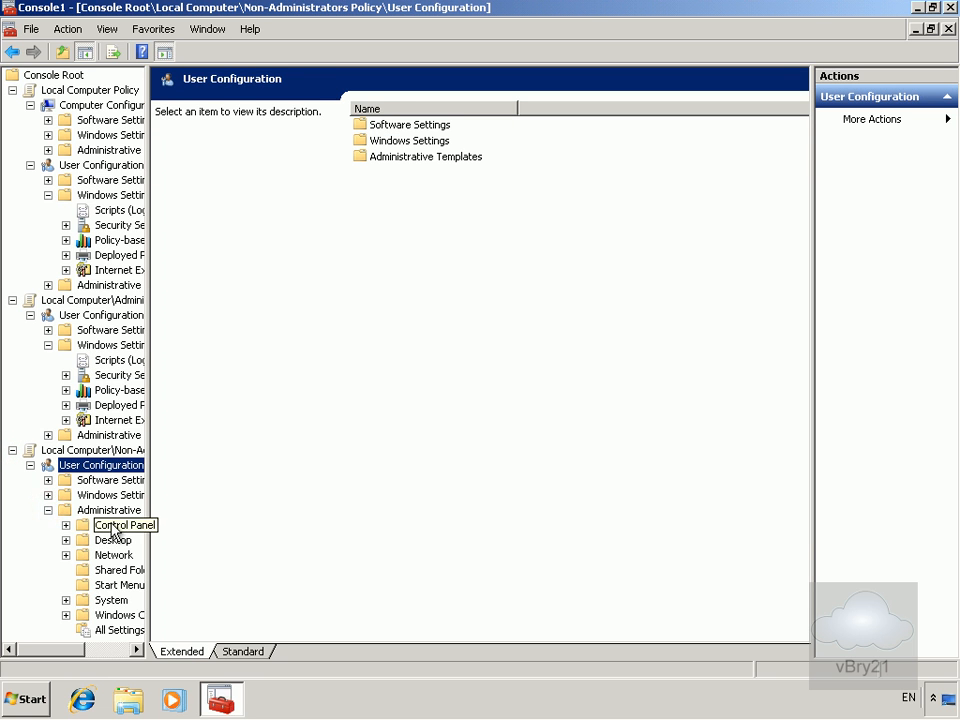
left_click(113, 527)
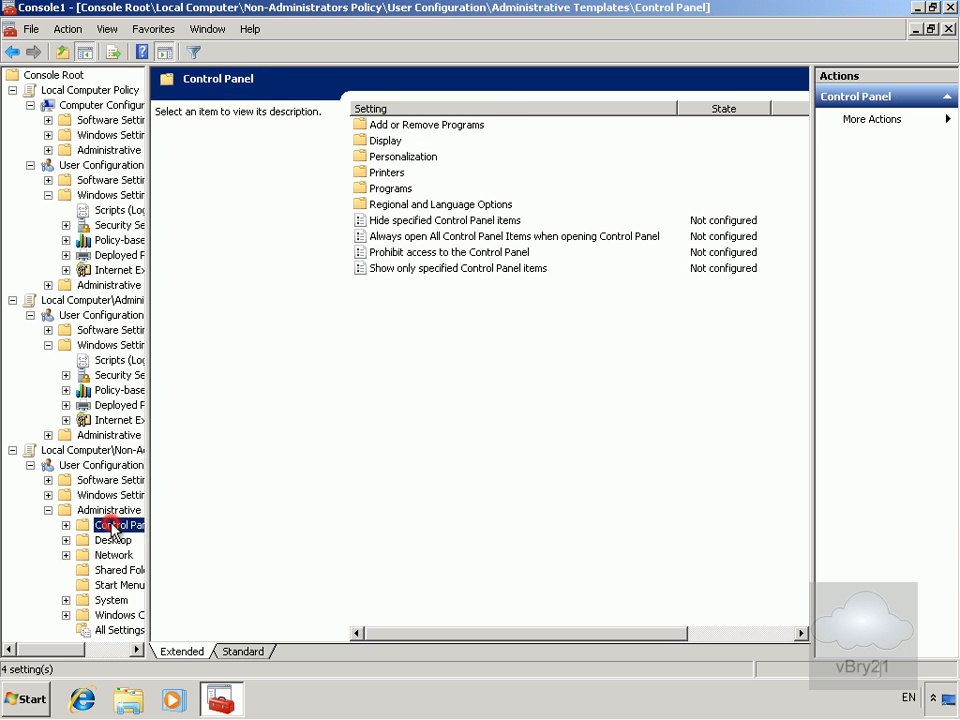
left_click(412, 252)
right_click(416, 253)
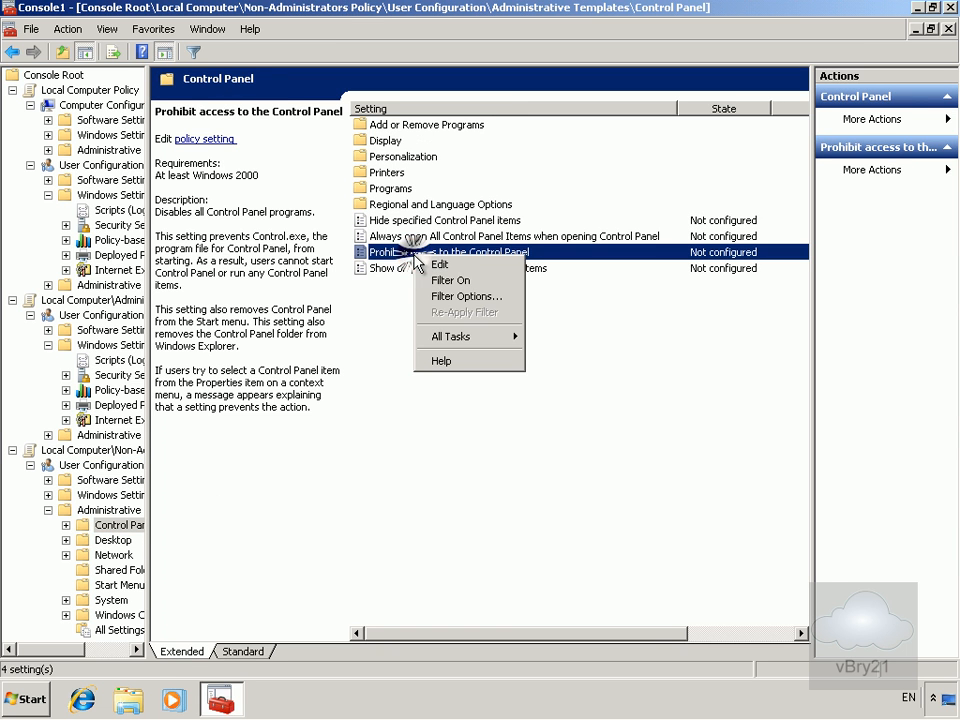
left_click(459, 262)
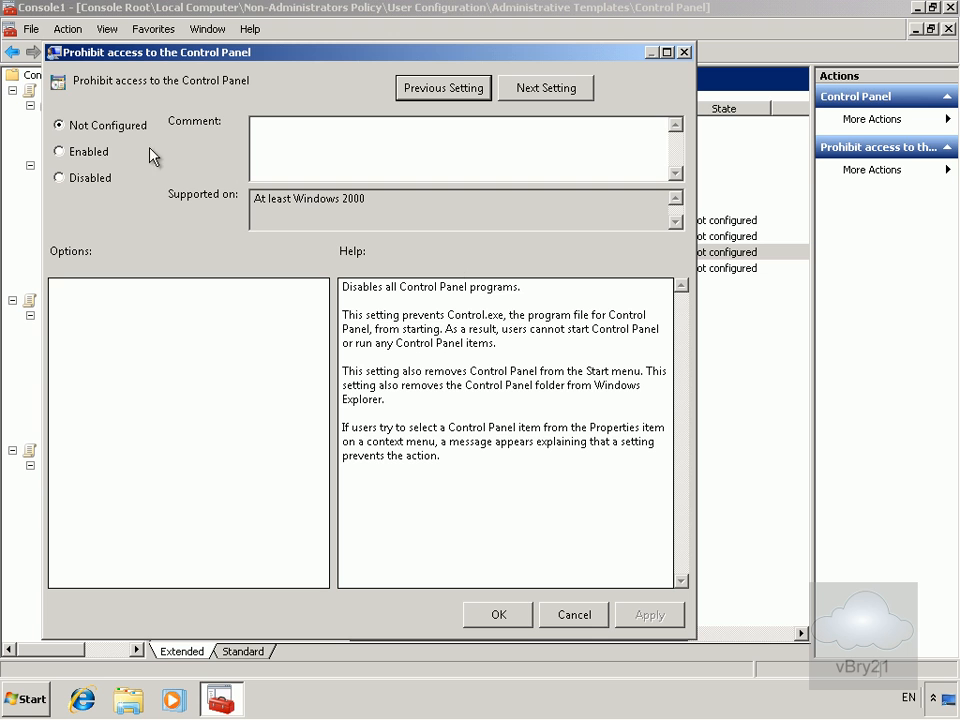
left_click(62, 151)
left_click(495, 614)
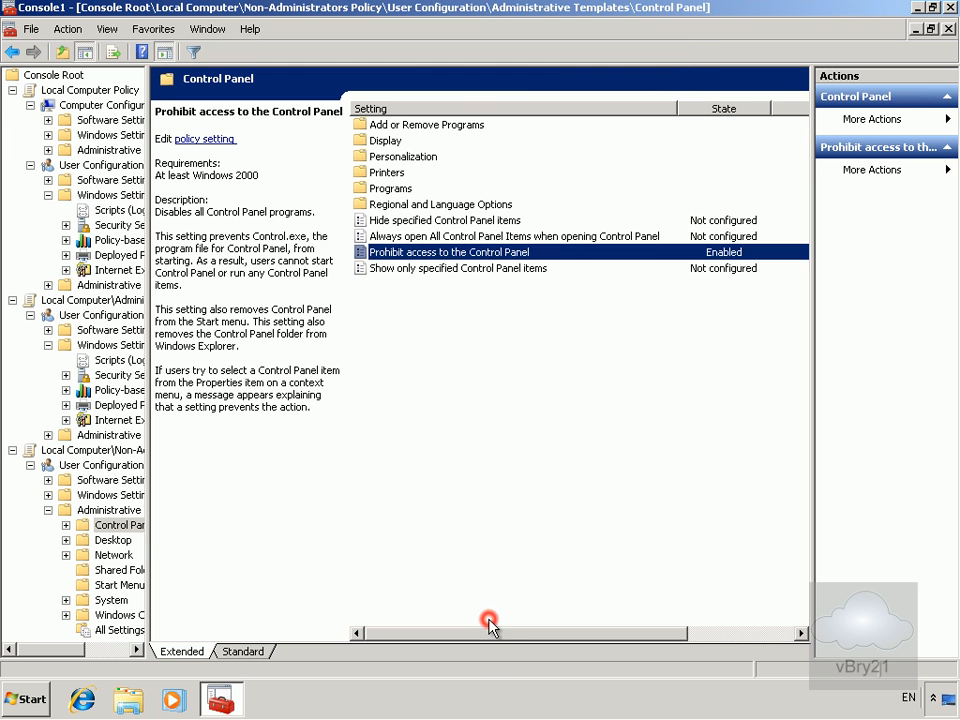
- In Start Menu and Taskbar, enable 'Do not keep history of recently opened documents'
left_click(125, 586)
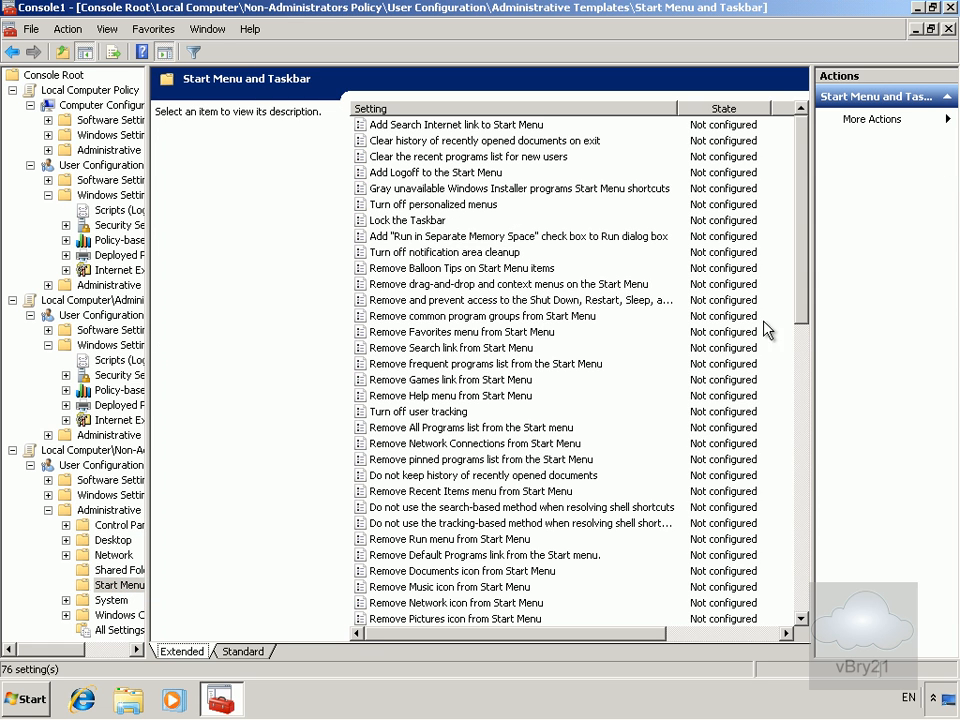
left_click_drag(799, 309, 808, 357)
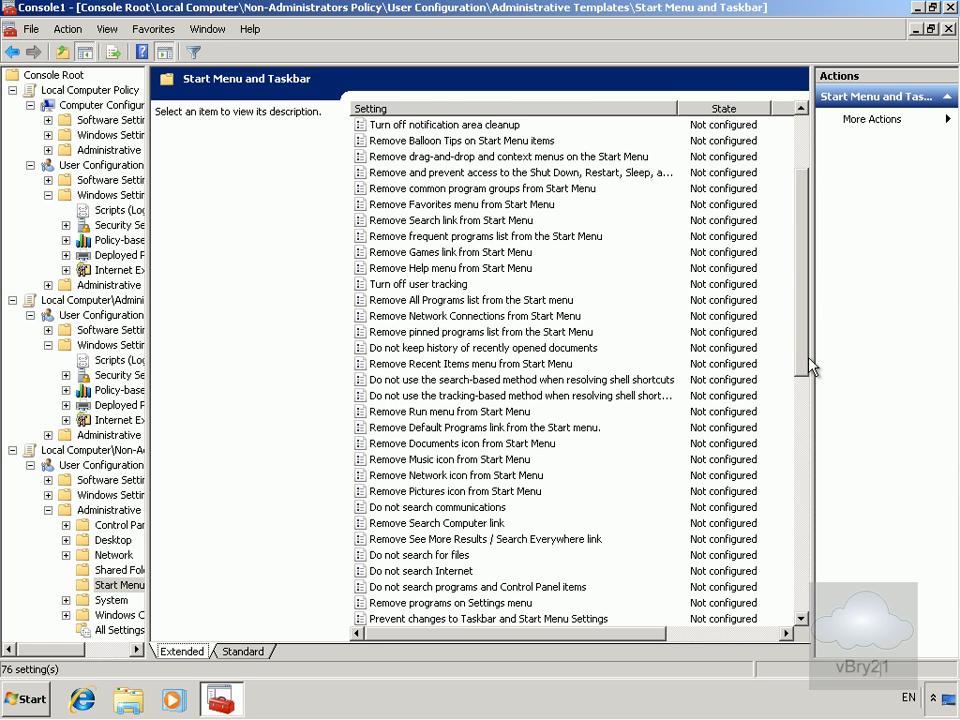
left_click(589, 349)
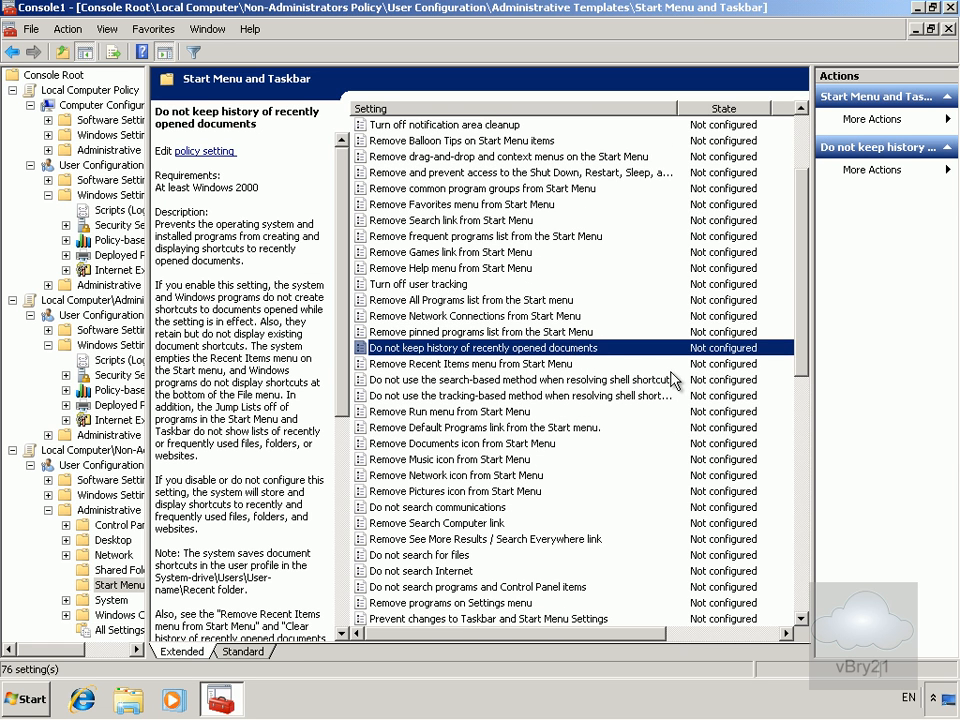
right_click(660, 351)
left_click(680, 359)
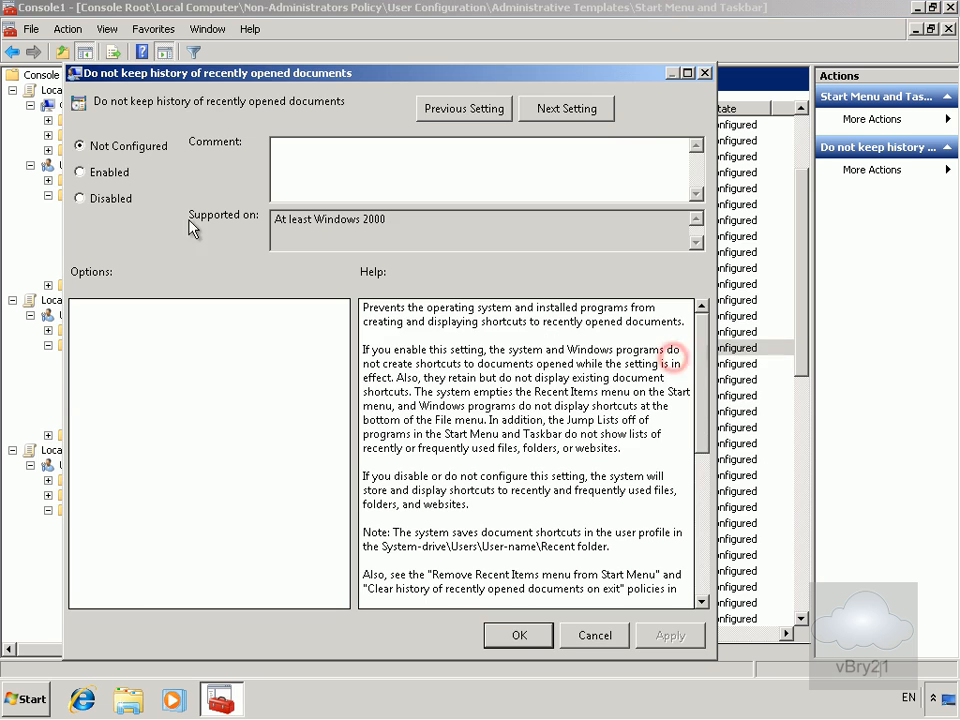
left_click(100, 172)
left_click(518, 634)
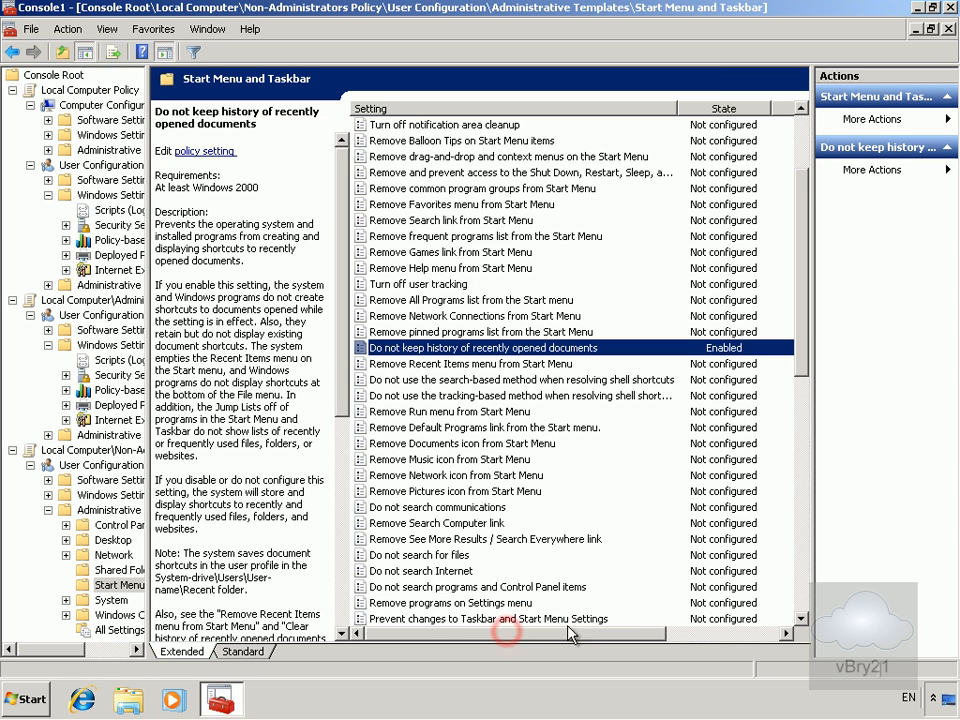
- Enable the 'Remove Network icon from Start Menu' policy
left_click(801, 619)
left_click(801, 619)
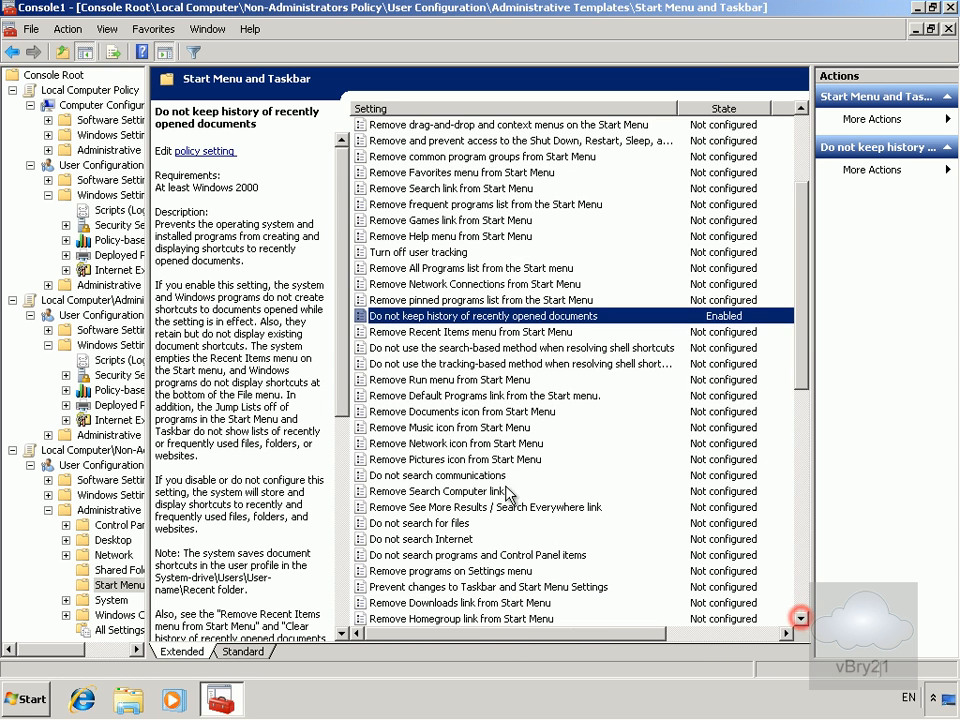
left_click(484, 445)
right_click(484, 444)
left_click(495, 452)
left_click(101, 192)
left_click(538, 655)
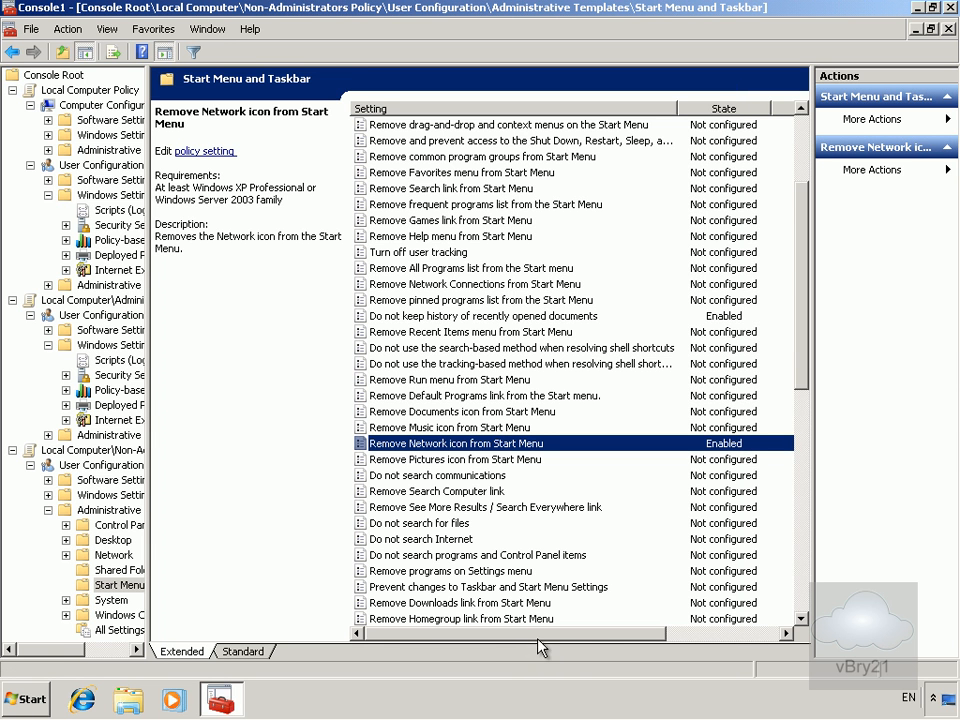
- Scroll down the list and enable the 'Hide the notification area' policy
left_click(801, 619)
left_click(801, 619)
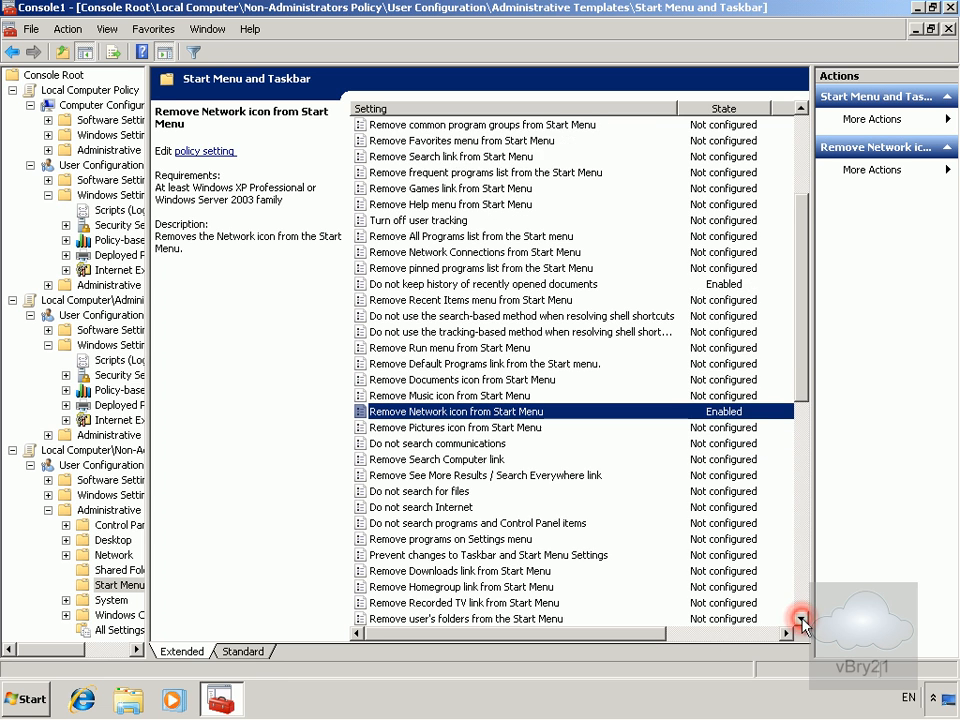
left_click(801, 619)
left_click(801, 619)
left_click(801, 619)
left_click(801, 619)
left_click(801, 619)
left_click(801, 619)
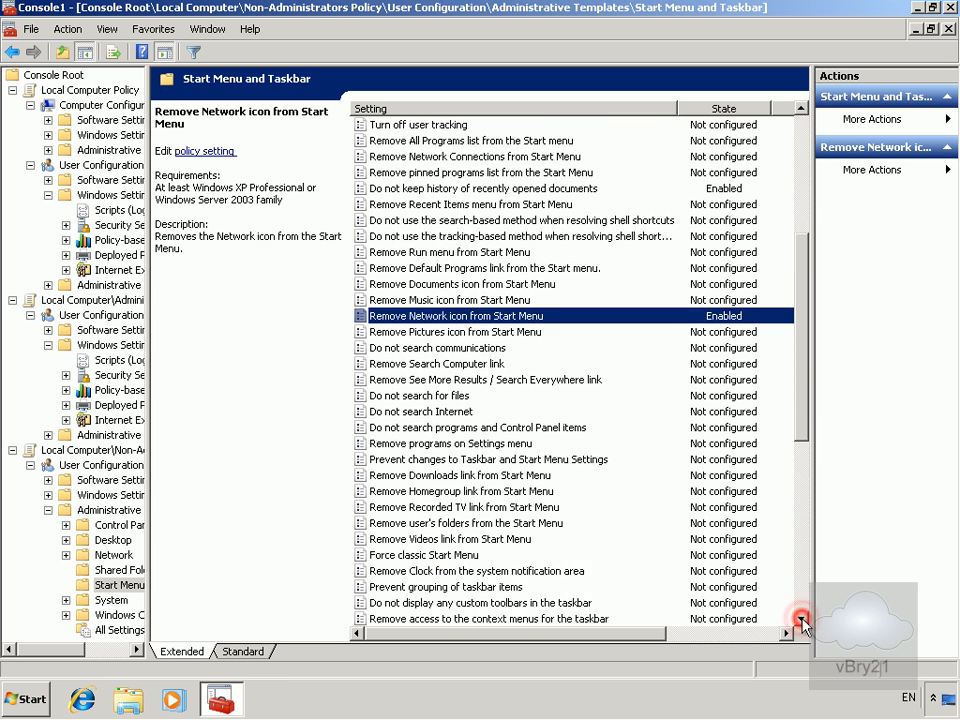
left_click(801, 619)
left_click(801, 619)
left_click(801, 619)
left_click(801, 619)
left_click(801, 619)
left_click(801, 619)
left_click(801, 619)
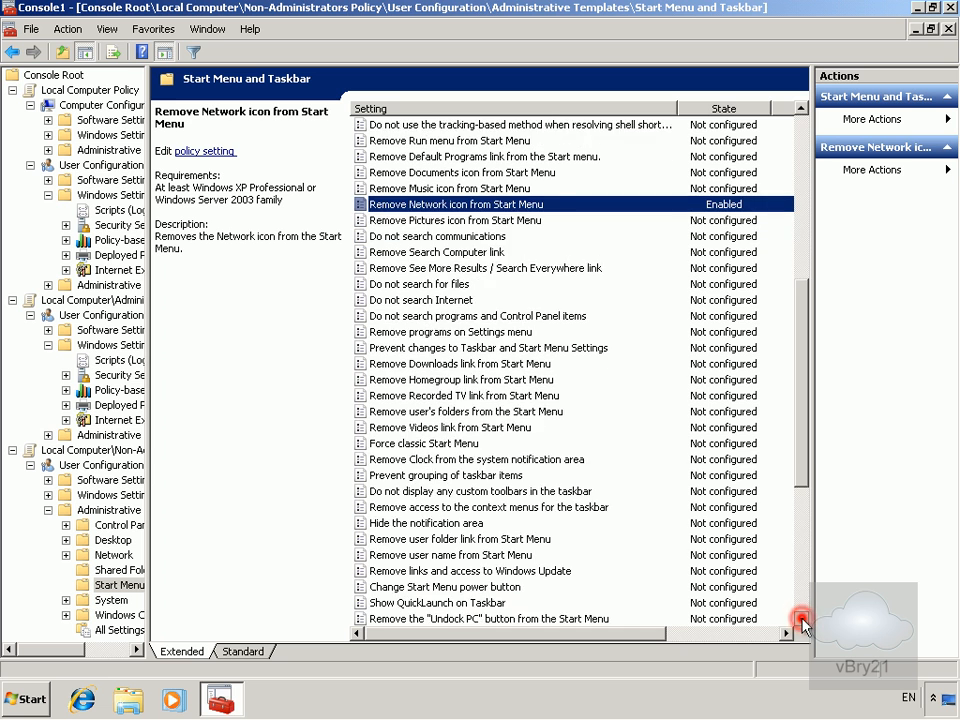
left_click(801, 619)
left_click(478, 509)
right_click(518, 509)
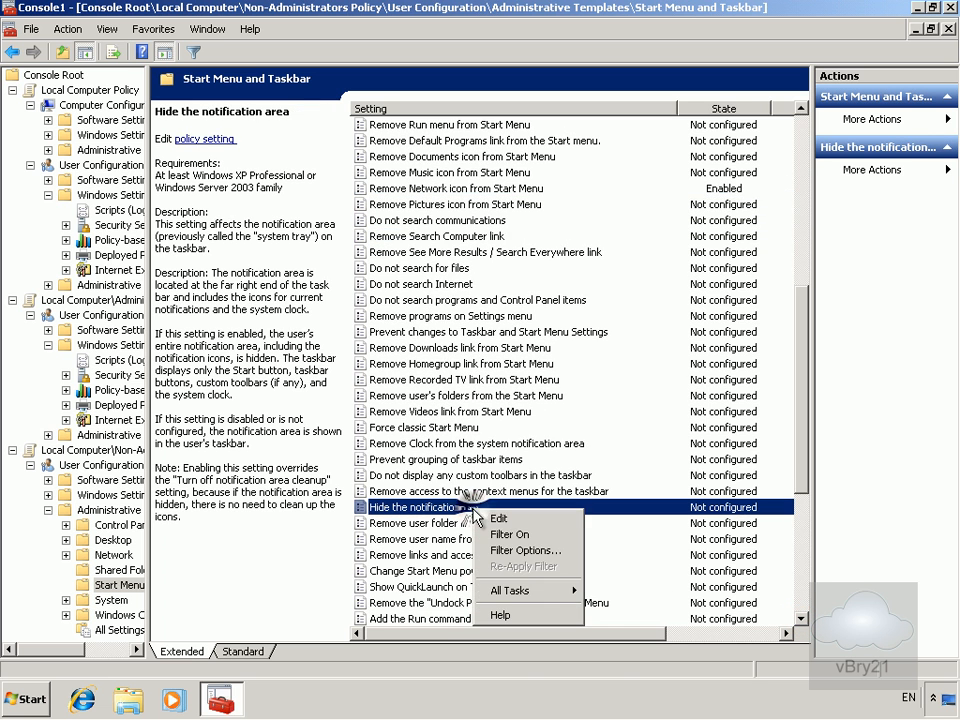
left_click(526, 517)
left_click(132, 213)
left_click(582, 678)
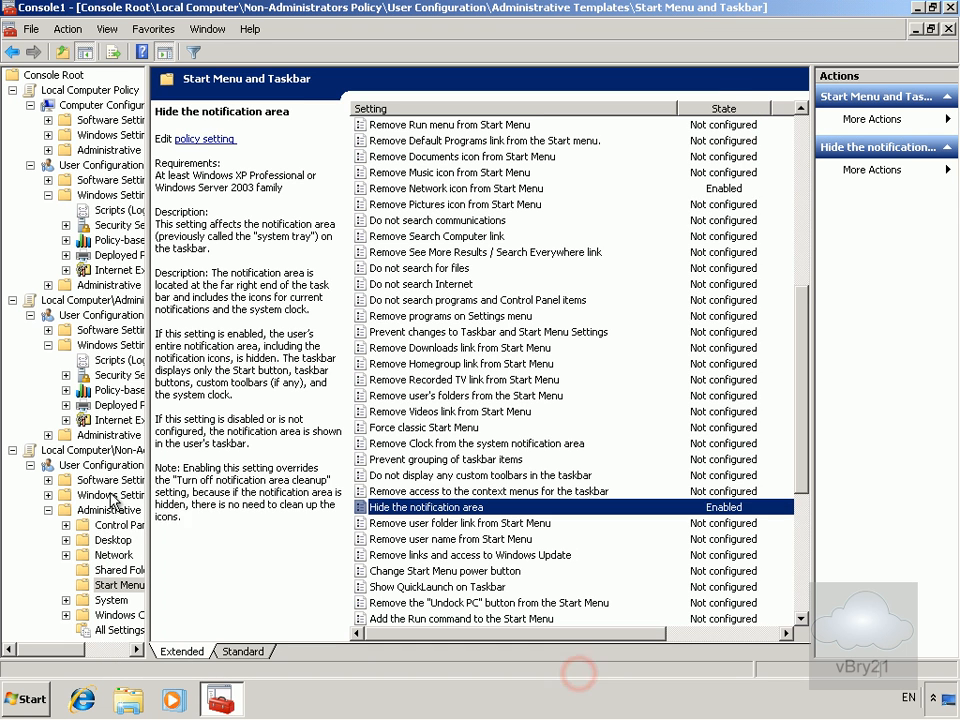
- Open the non-administrators' Logon script properties and browse for a script to add
left_click(48, 495)
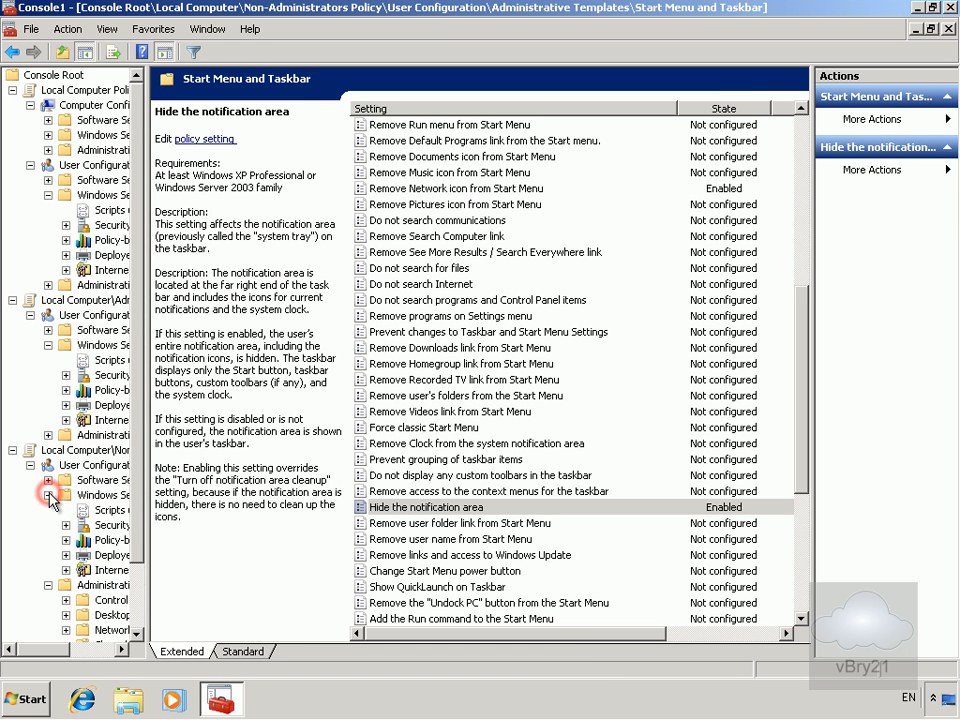
left_click(110, 511)
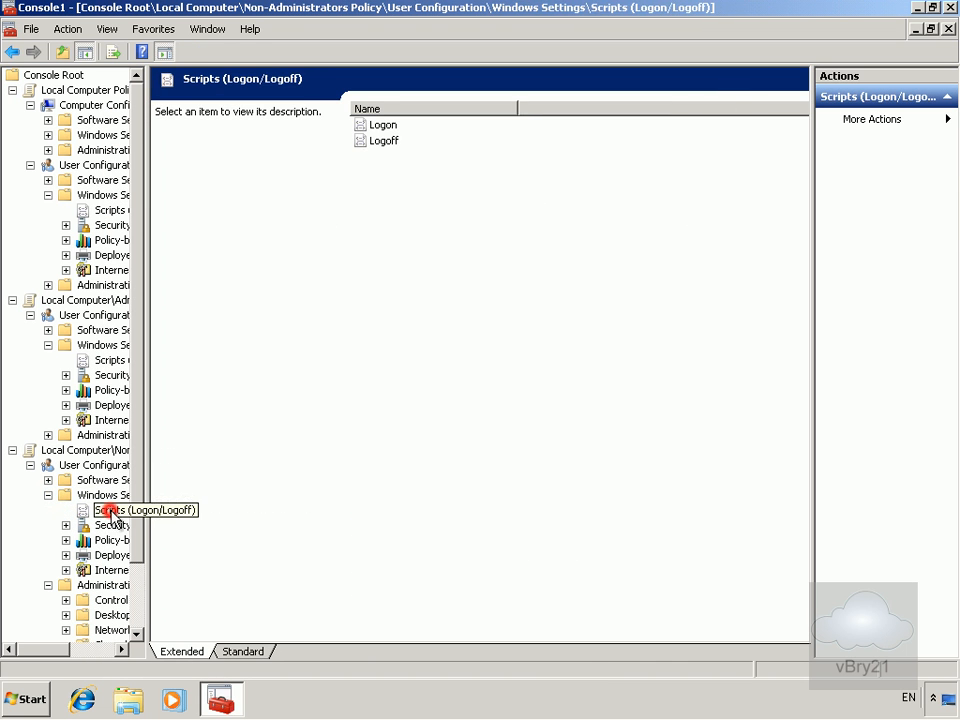
left_click(370, 124)
right_click(374, 124)
left_click(416, 130)
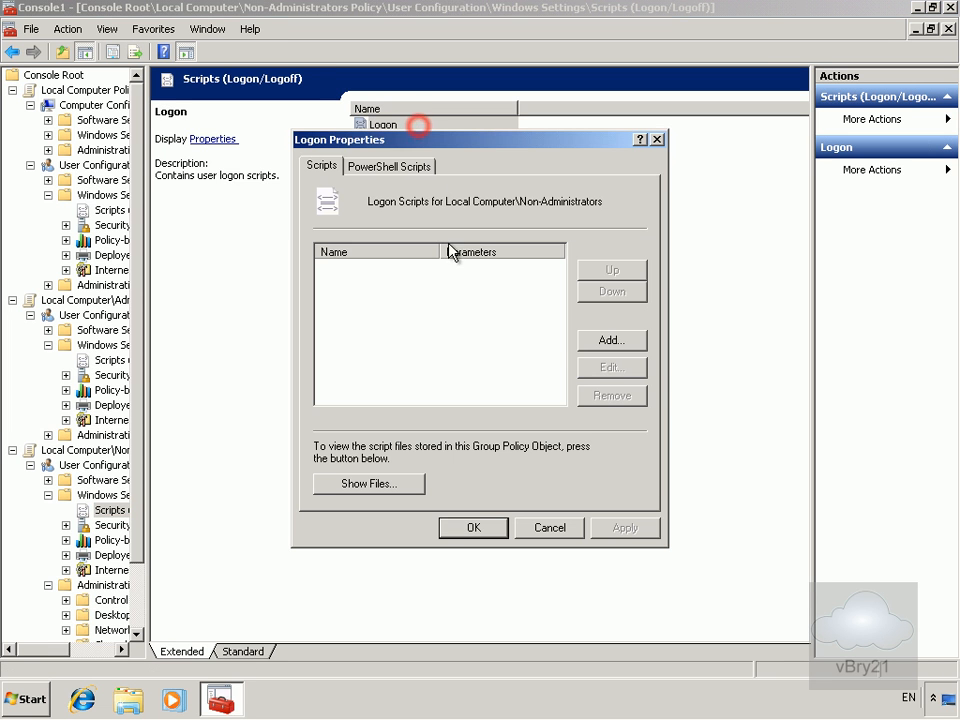
left_click(601, 337)
left_click(634, 265)
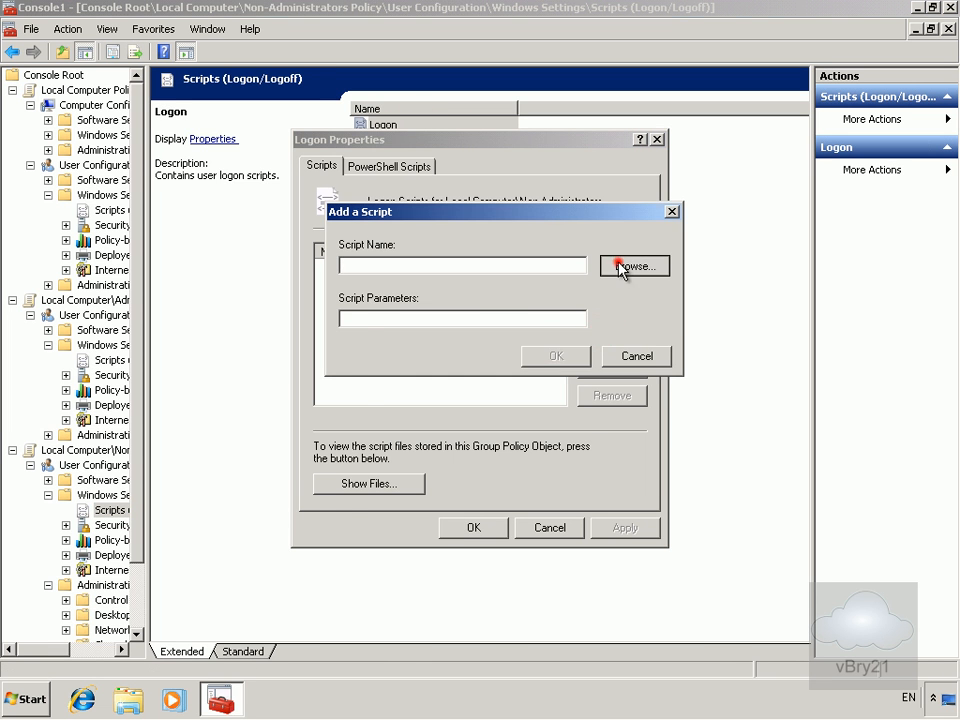
- Create a new text document in the Logon scripts folder and open it in Notepad
right_click(588, 433)
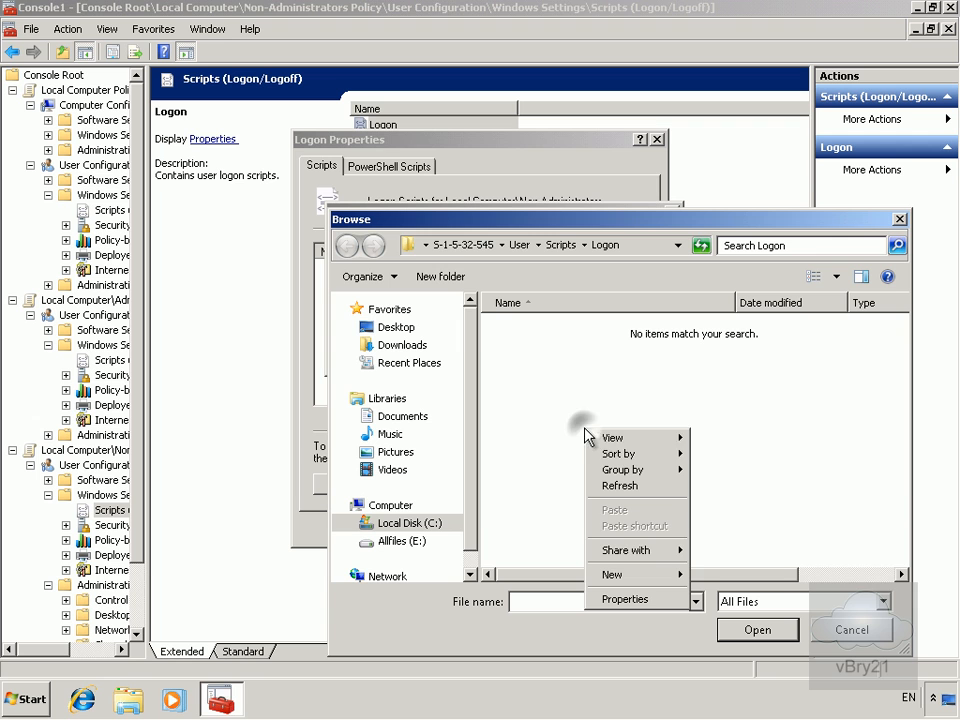
left_click(652, 574)
left_click(735, 524)
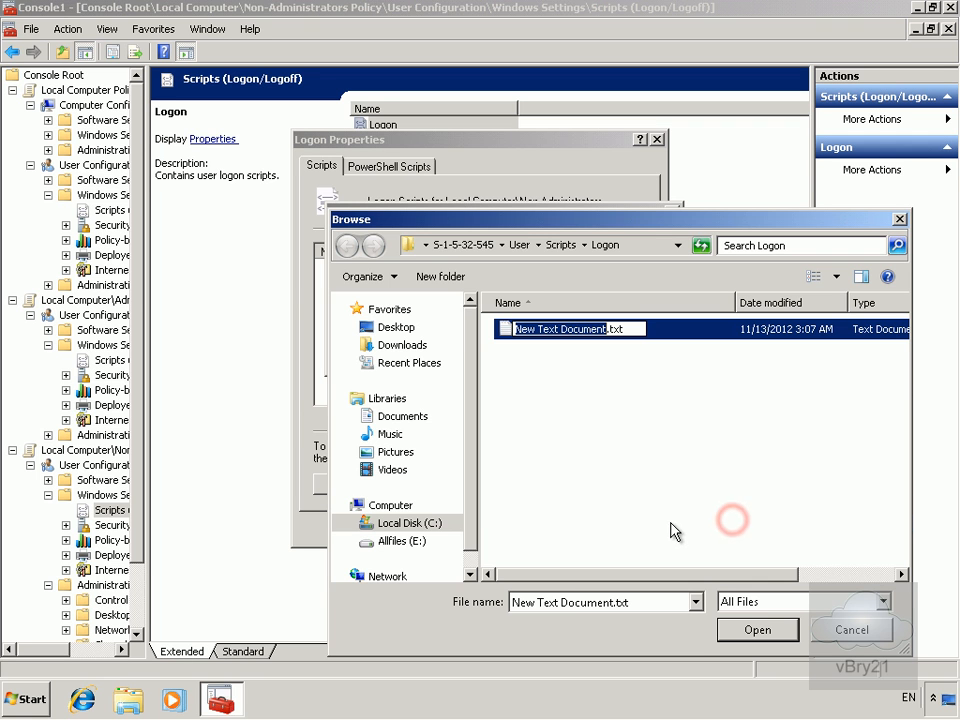
right_click(502, 326)
left_click(567, 392)
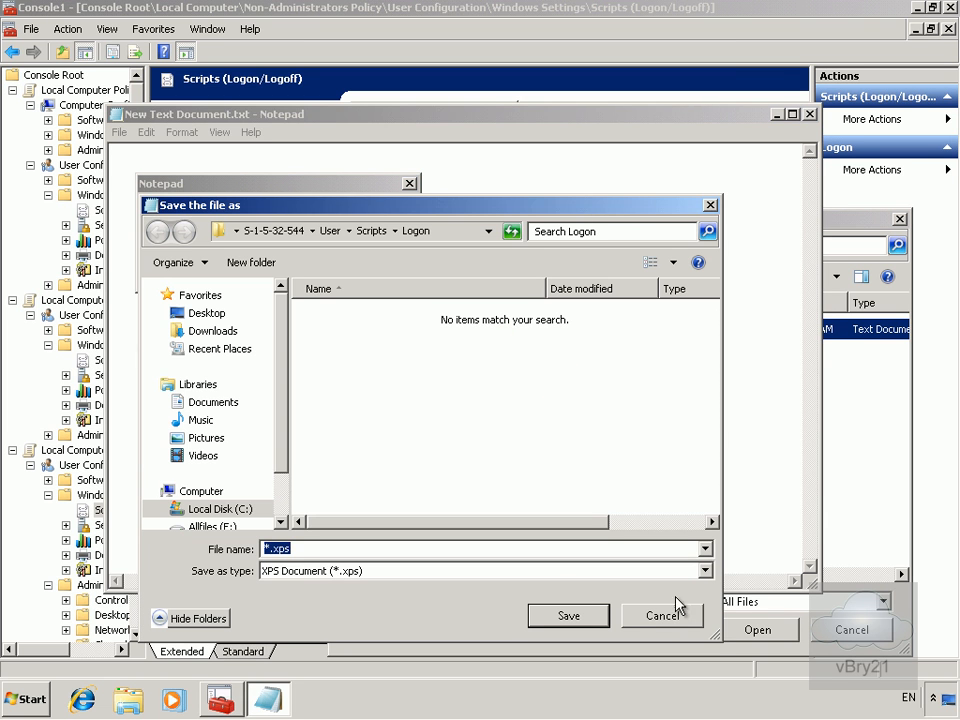
left_click(675, 612)
left_click(578, 404)
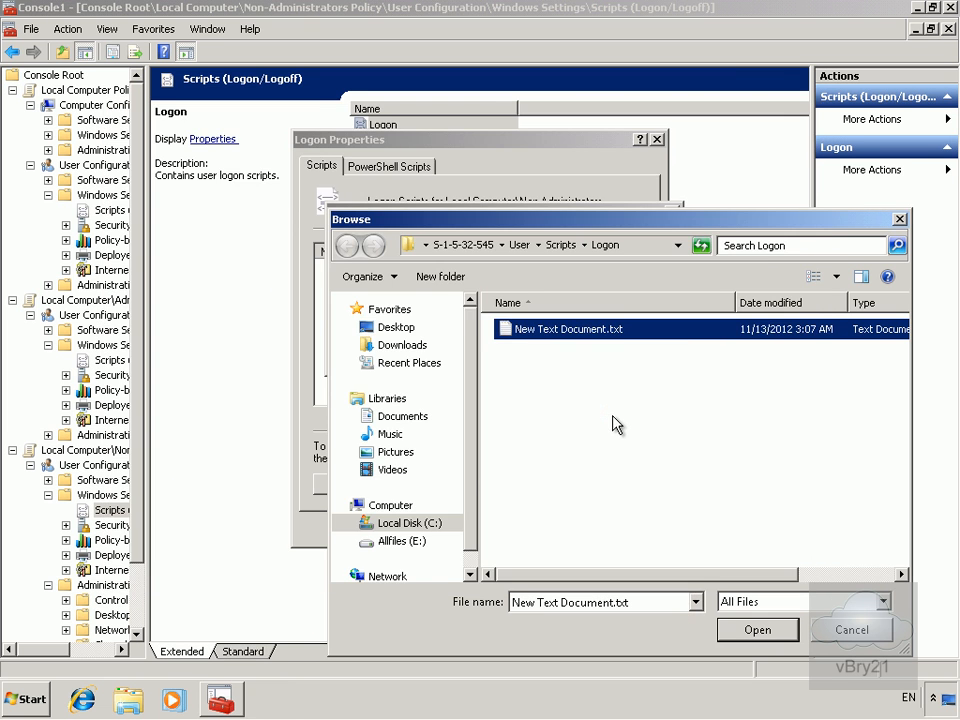
right_click(567, 328)
left_click(595, 395)
left_click(346, 313)
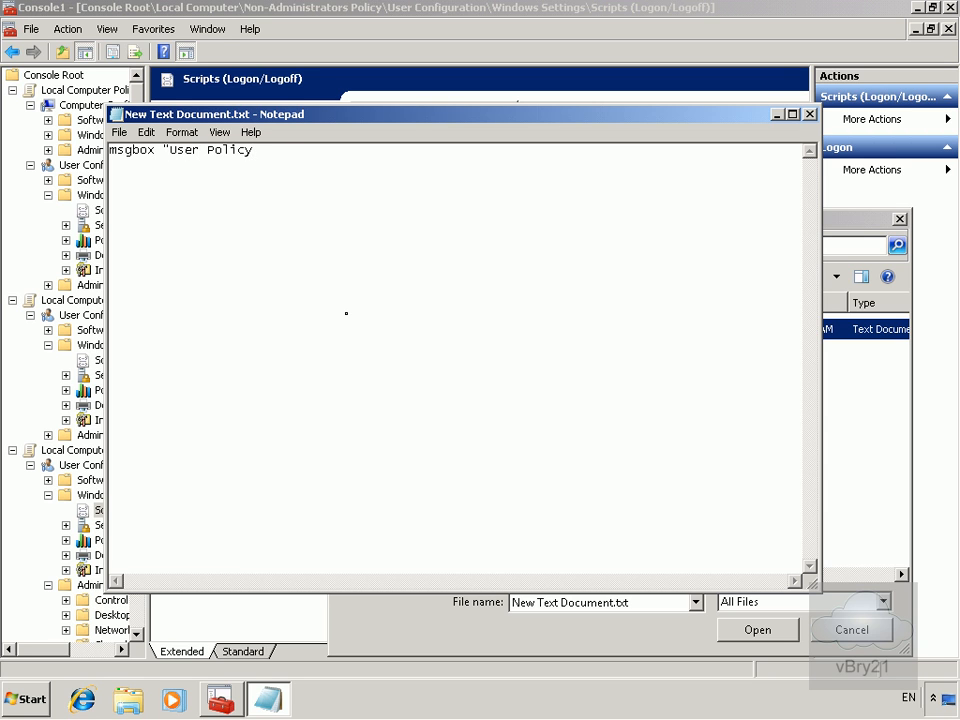
- Save the Notepad script as user.vbs with file type All Files
left_click(119, 132)
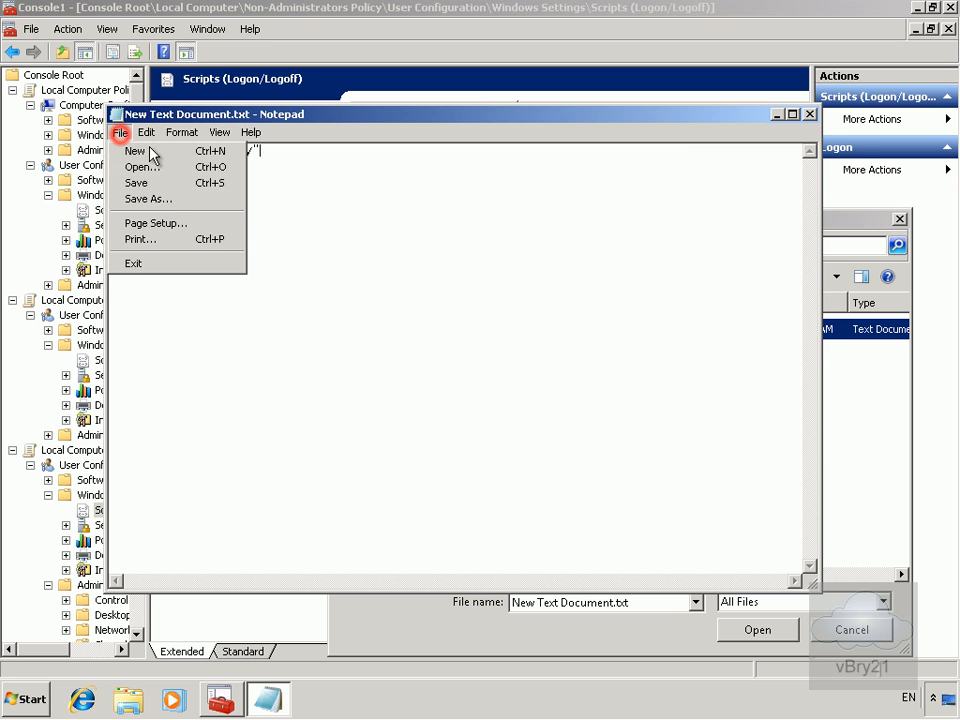
left_click(156, 199)
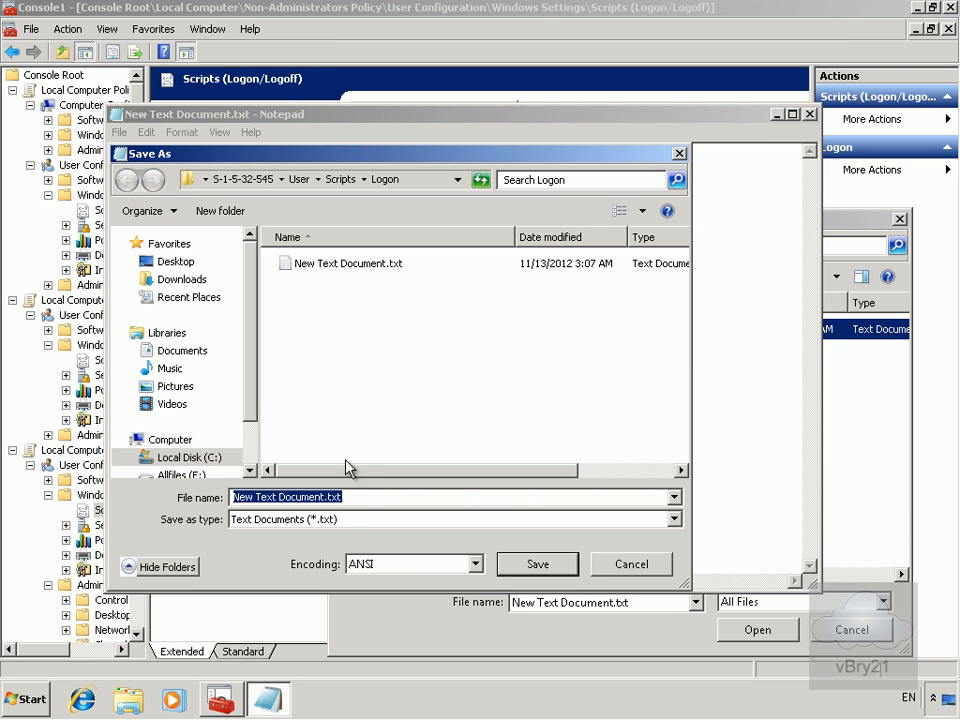
left_click(365, 522)
left_click(358, 546)
type("user.vbs")
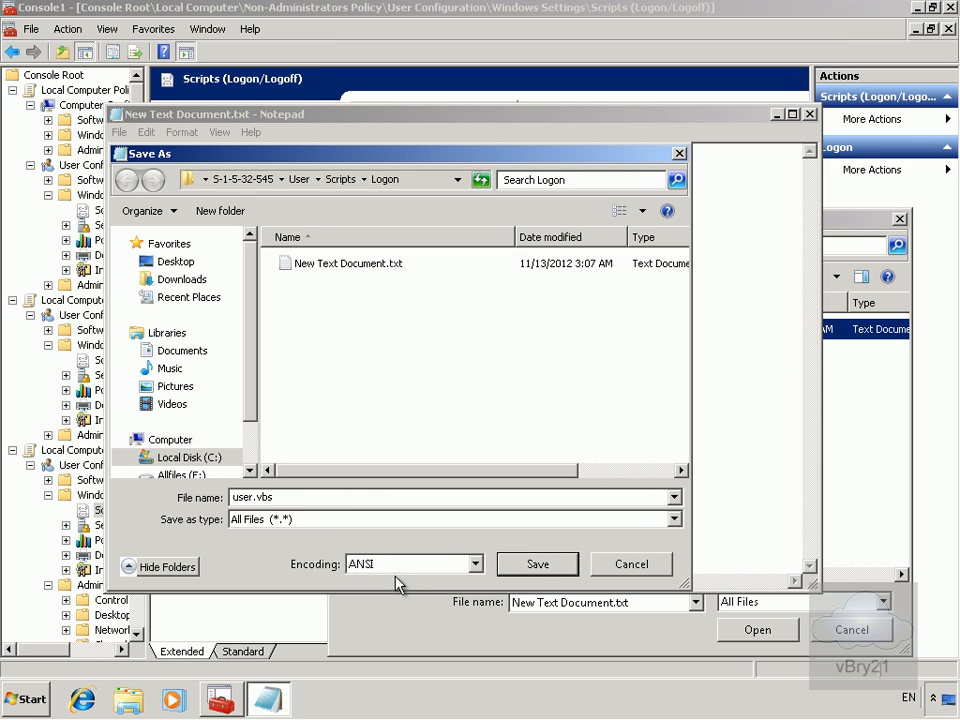
left_click(537, 564)
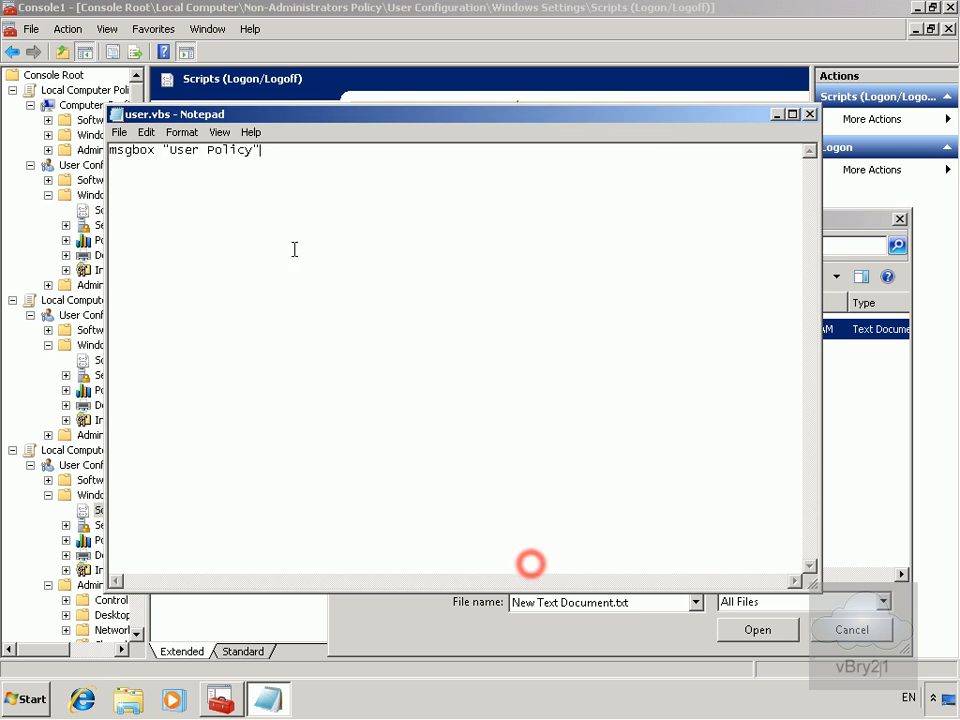
- Close Notepad, choose user.vbs as the logon script, and confirm Logon Properties
left_click(810, 114)
left_click(558, 352)
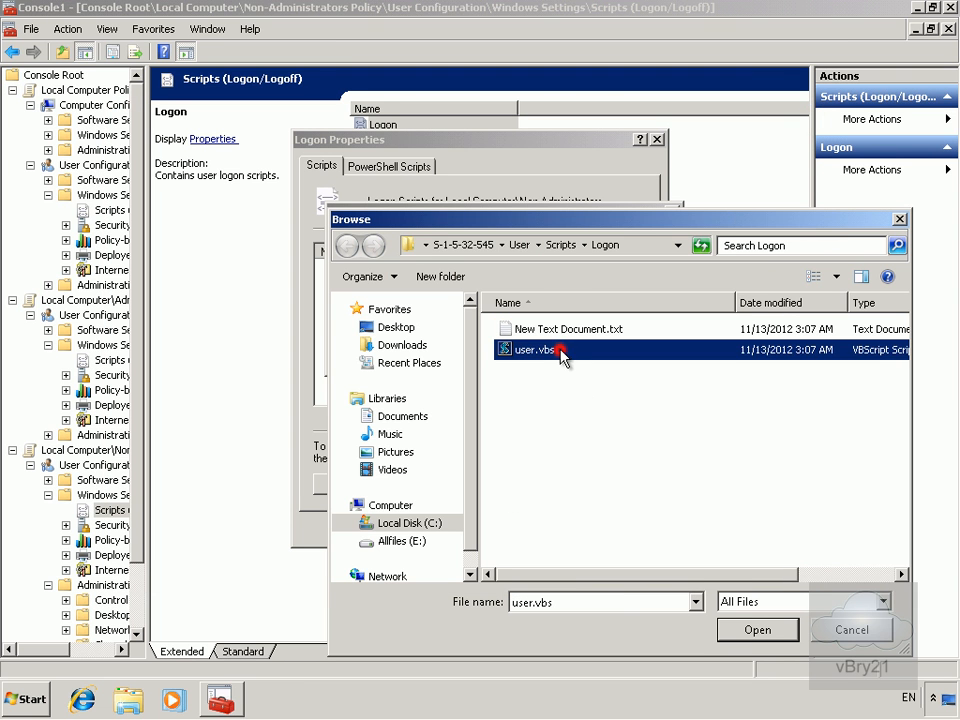
left_click(772, 637)
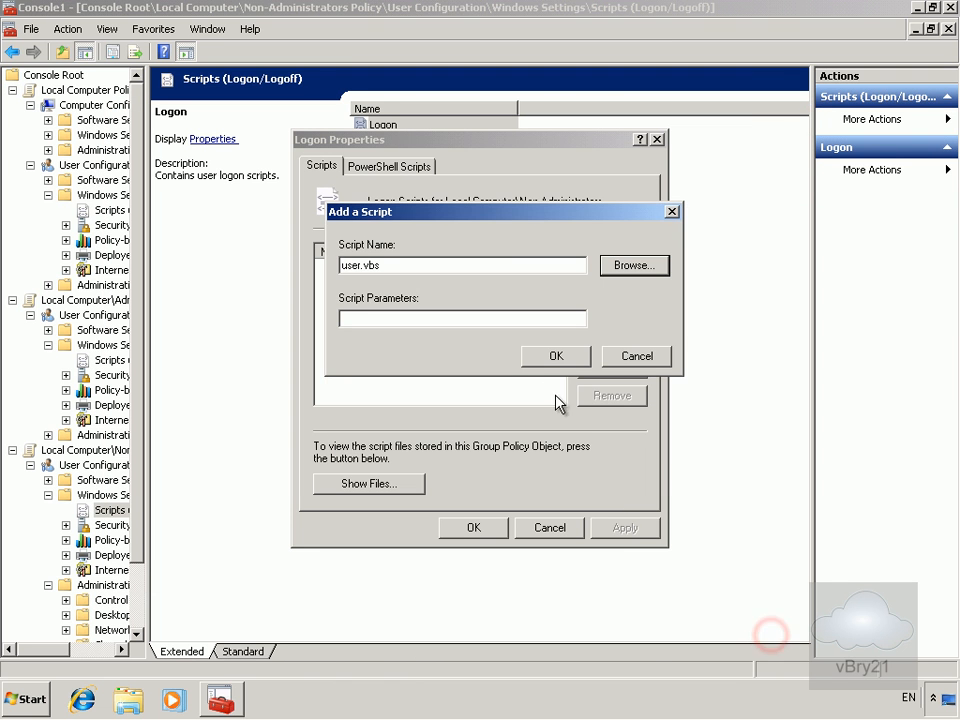
left_click(552, 358)
left_click(483, 526)
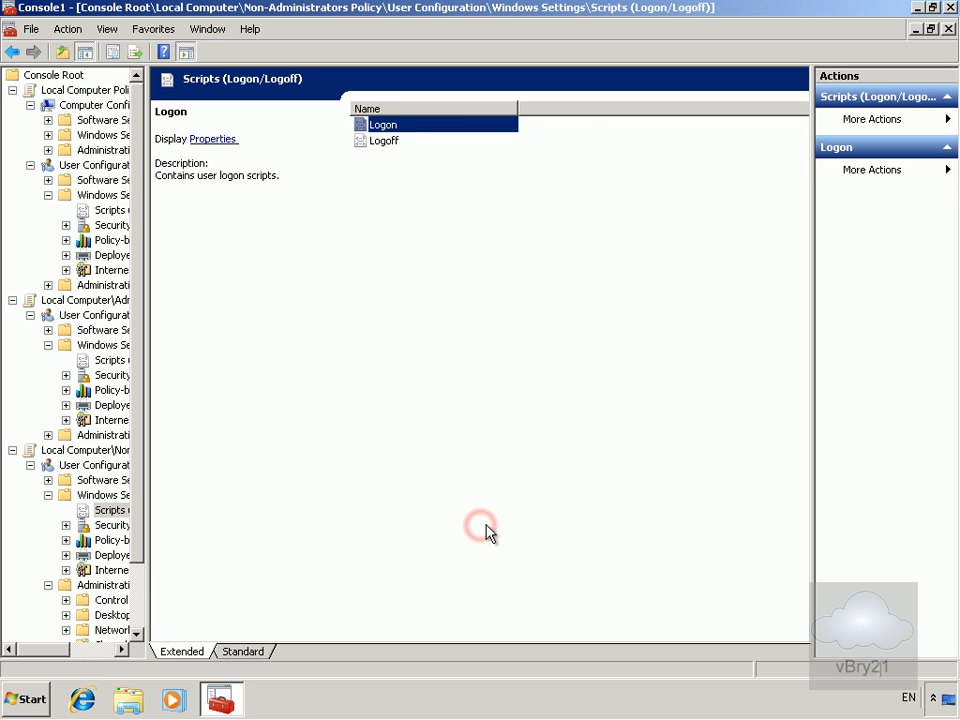
- Save the console to the Desktop as LocalGPO.msc instead of Console1, then close it
left_click(40, 24)
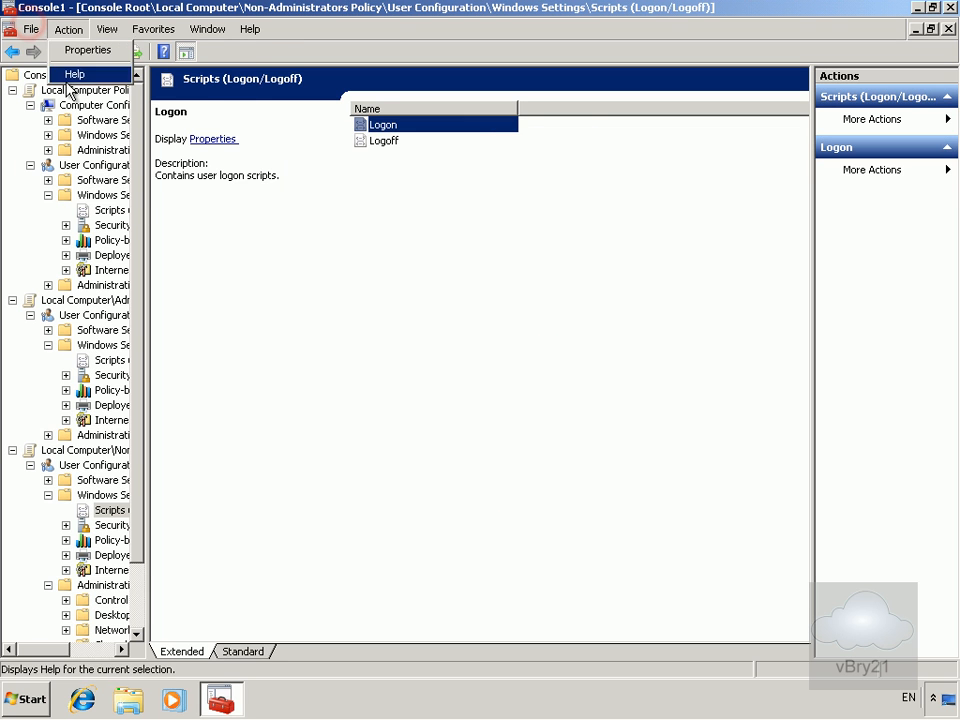
left_click(45, 96)
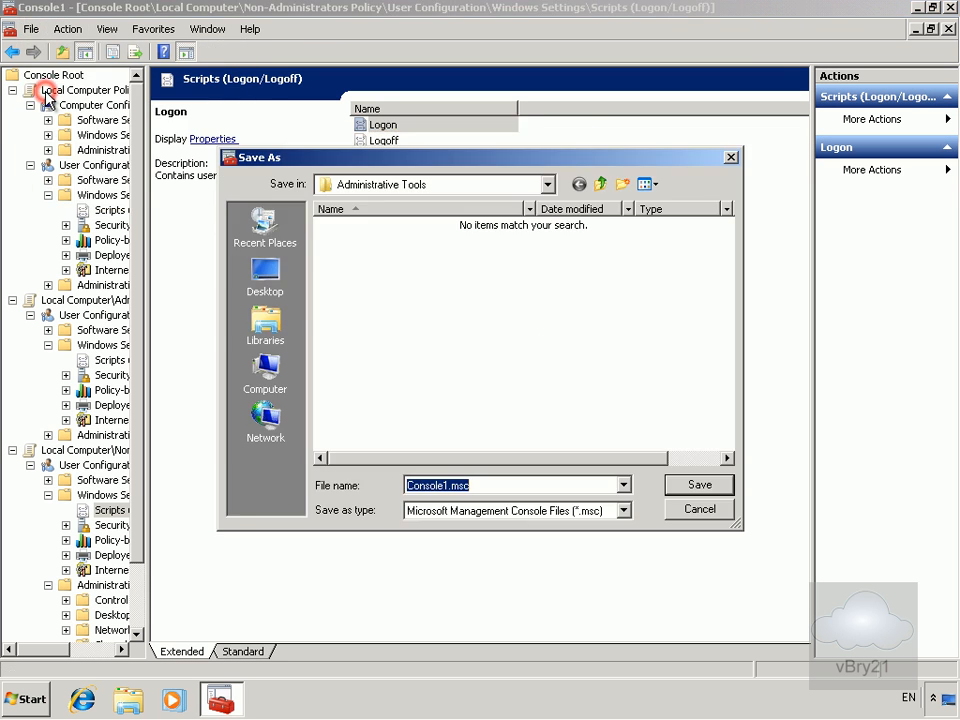
left_click(547, 184)
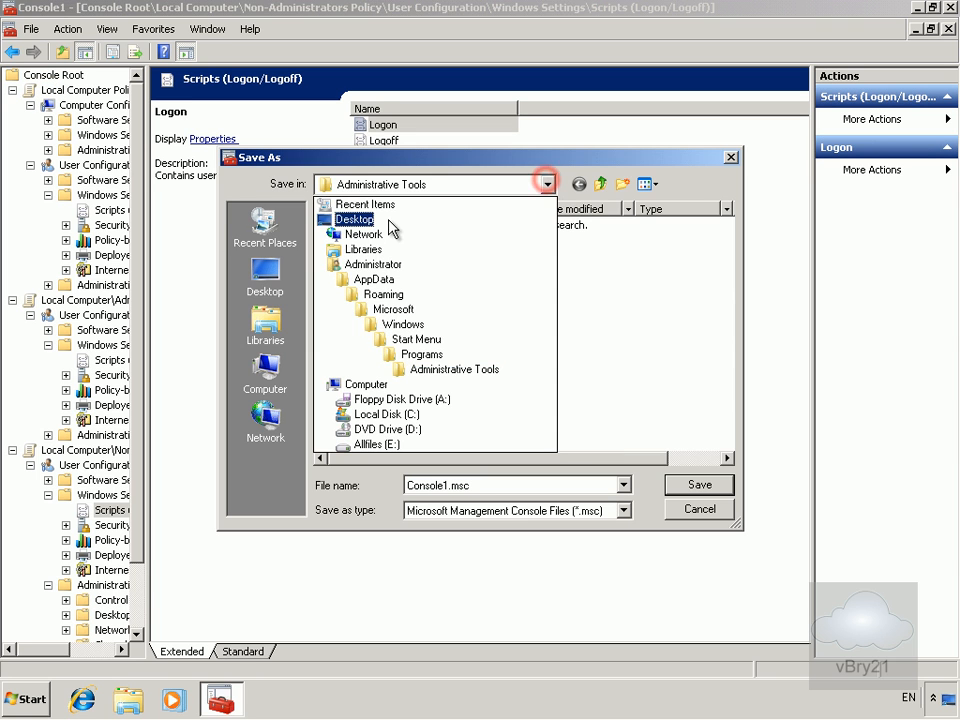
left_click(385, 218)
left_click(452, 486)
double_click(456, 486)
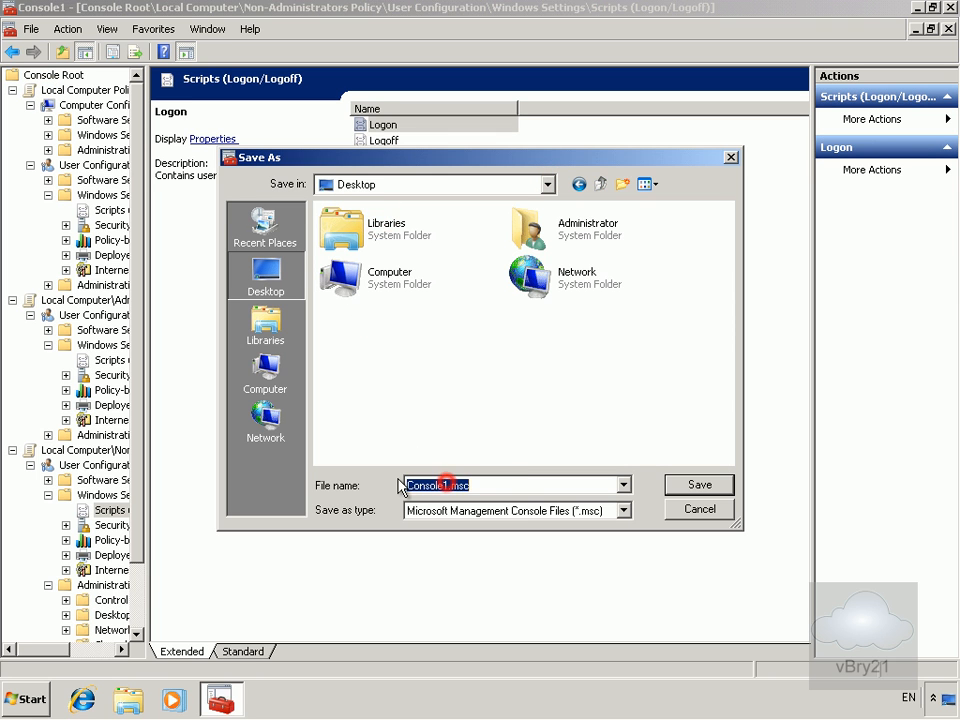
type("LocalGPO")
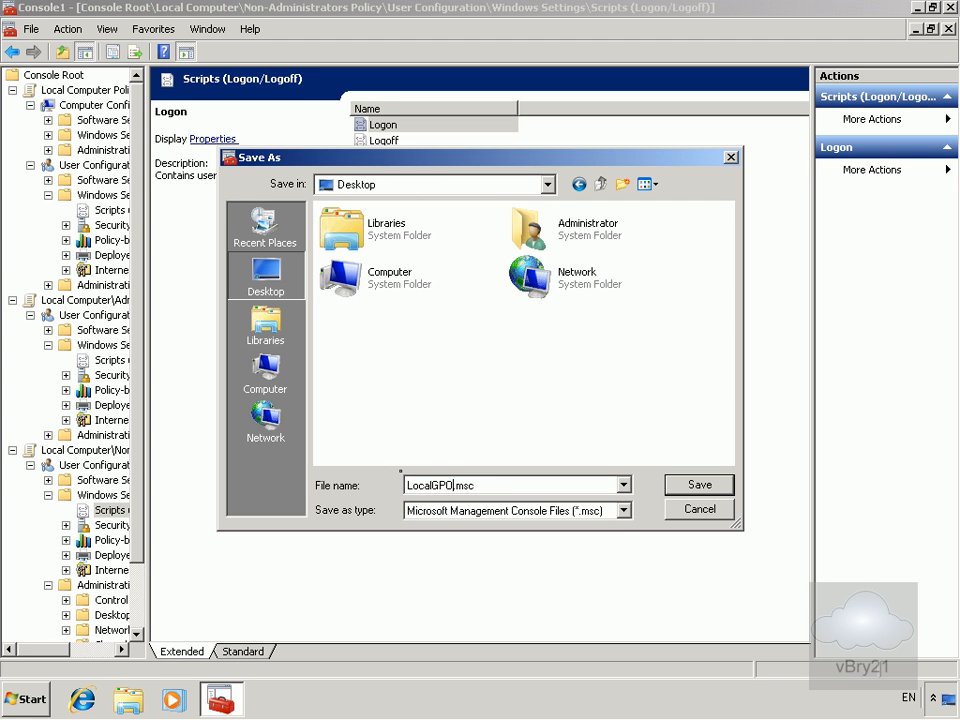
left_click(700, 485)
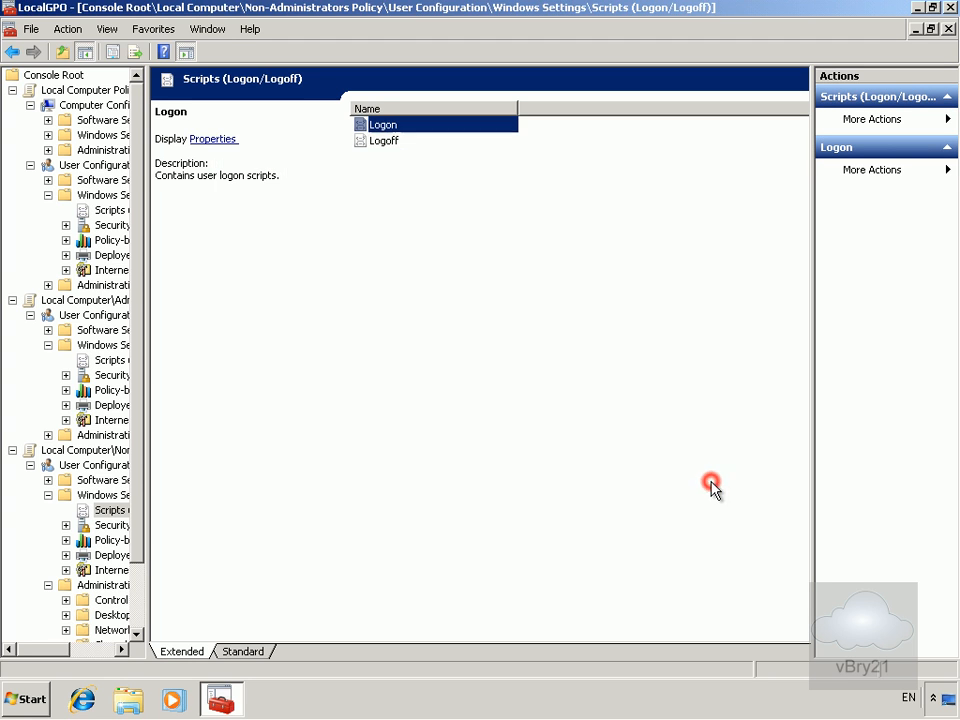
left_click(950, 8)
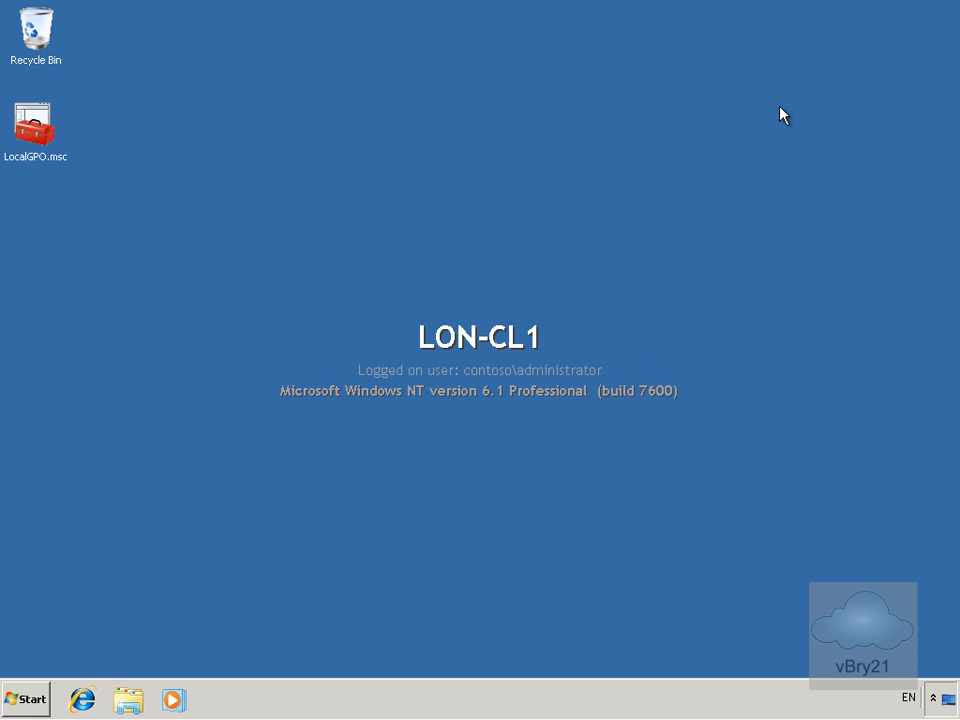
- Log off the administrator session from the Start menu
left_click(26, 699)
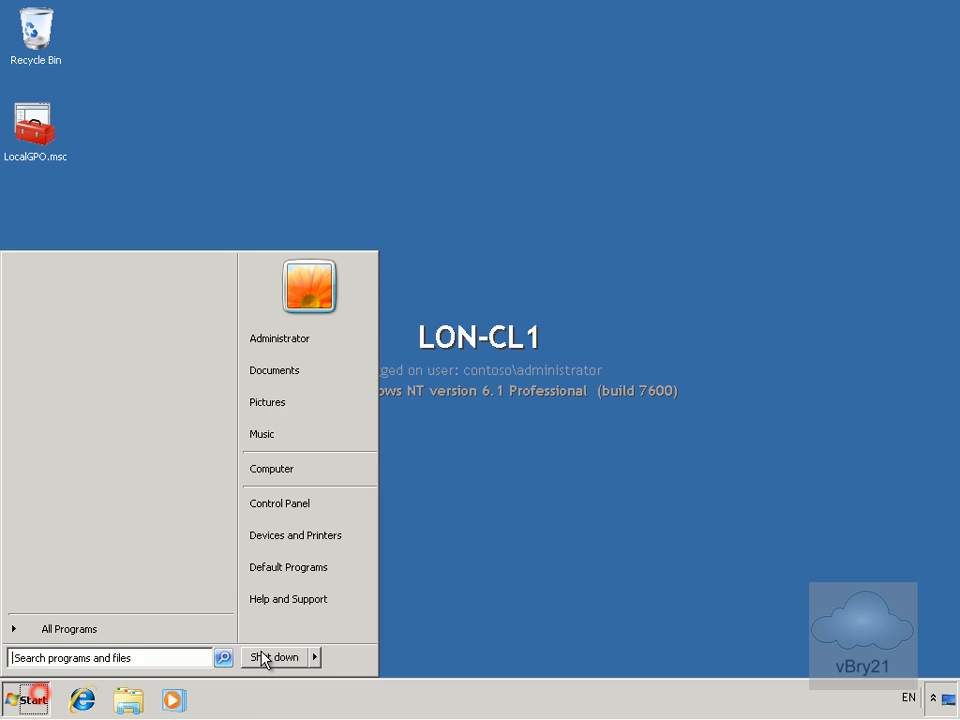
left_click(315, 657)
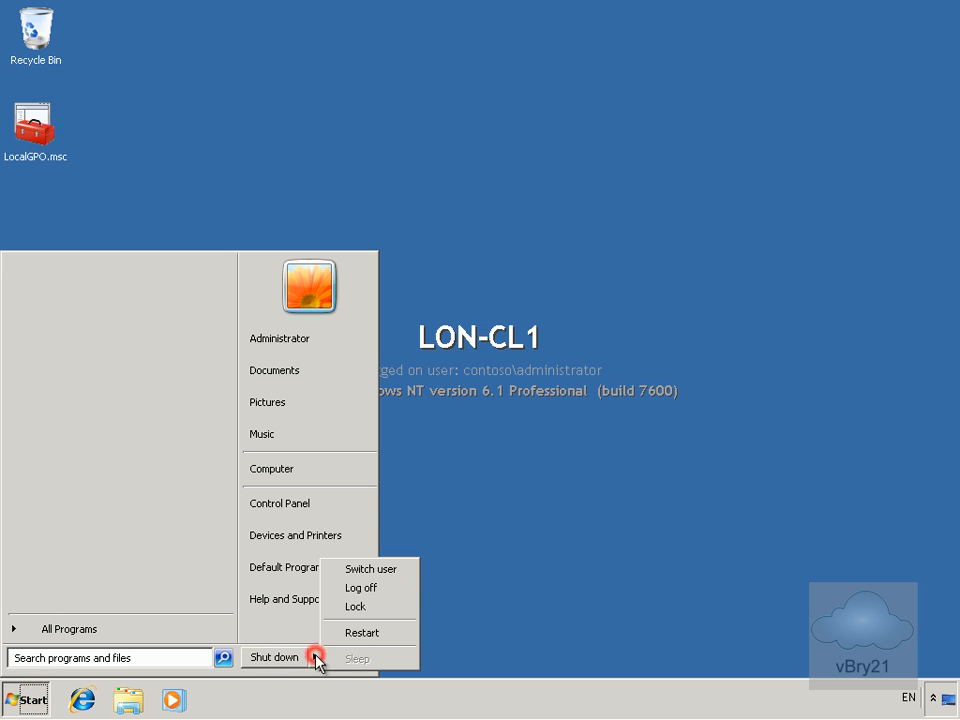
left_click(363, 590)
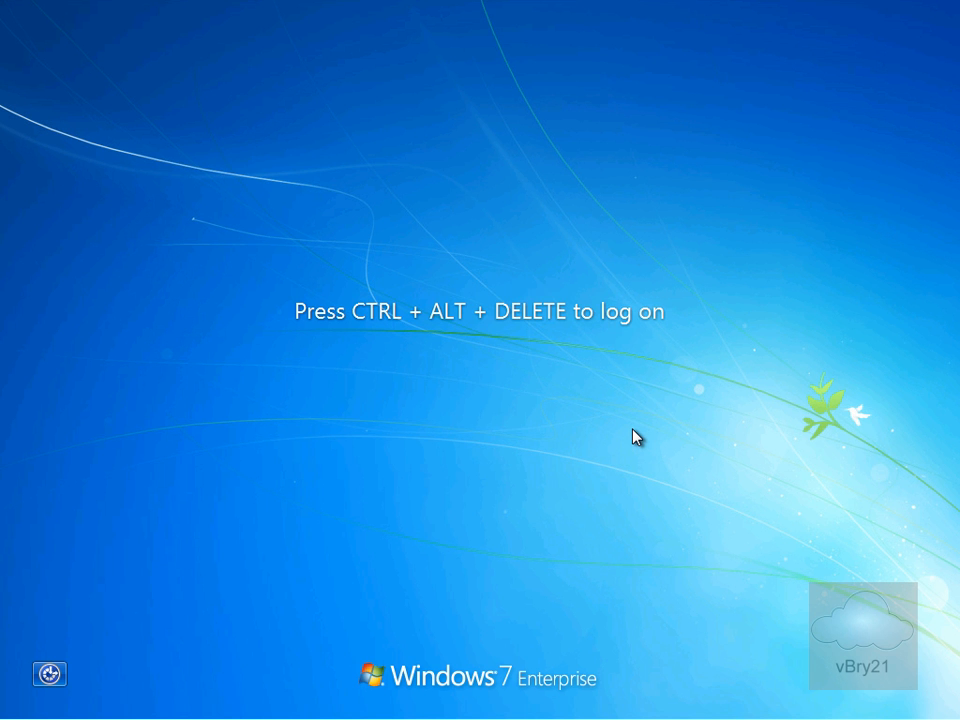
- Log back on as administrator, dismiss Admin Policy and Default Local Computer Policy messages, and restart later
key("ctrl+alt+Delete")
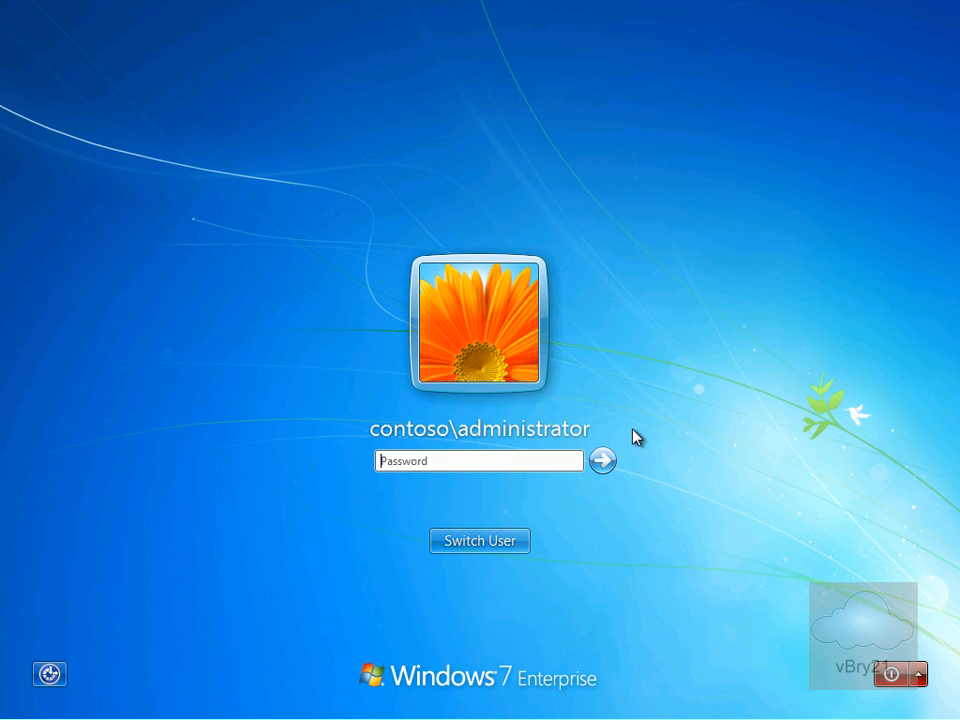
key("Return")
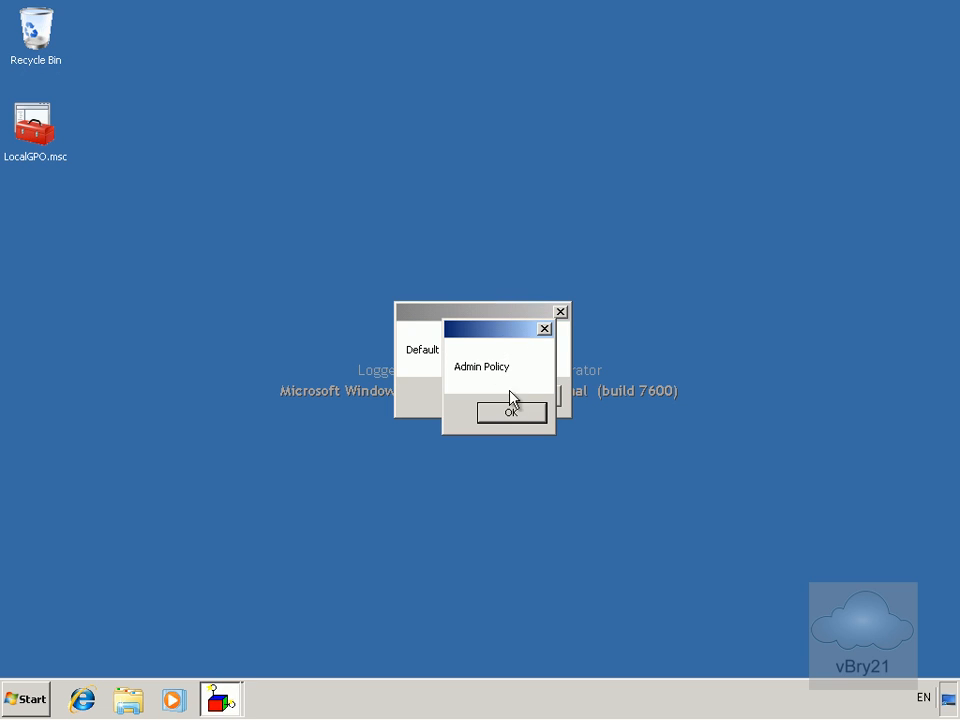
left_click(510, 412)
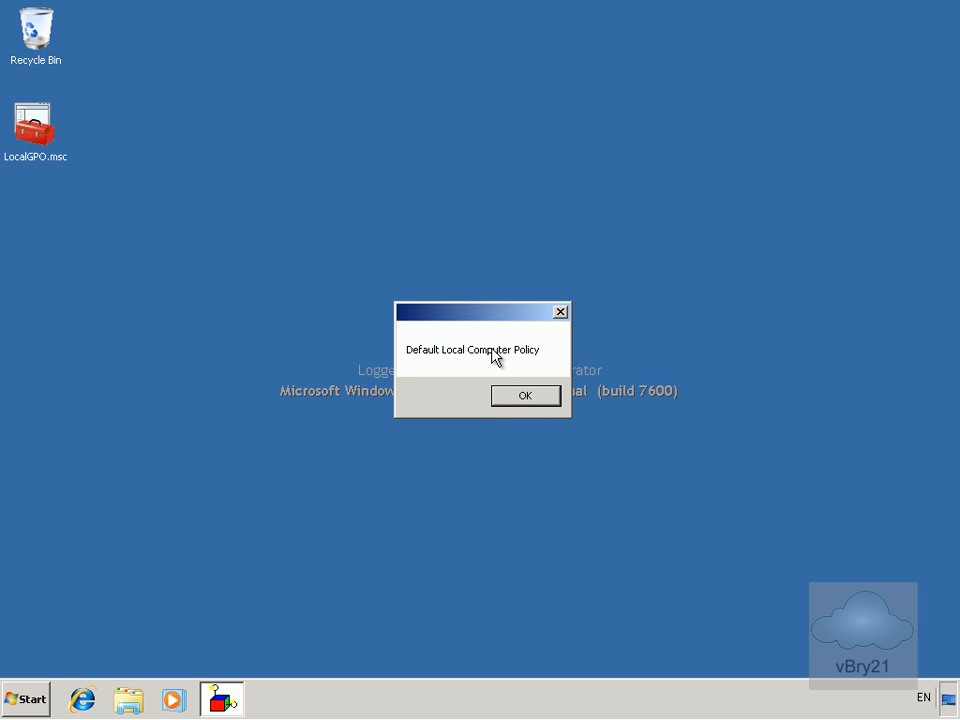
left_click(514, 394)
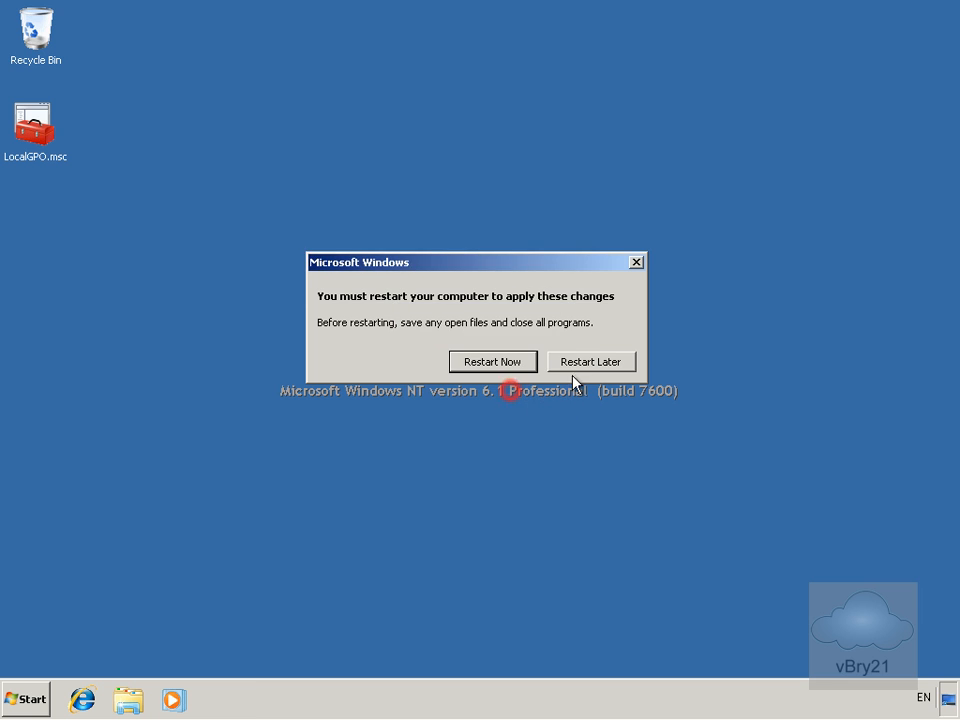
left_click(577, 370)
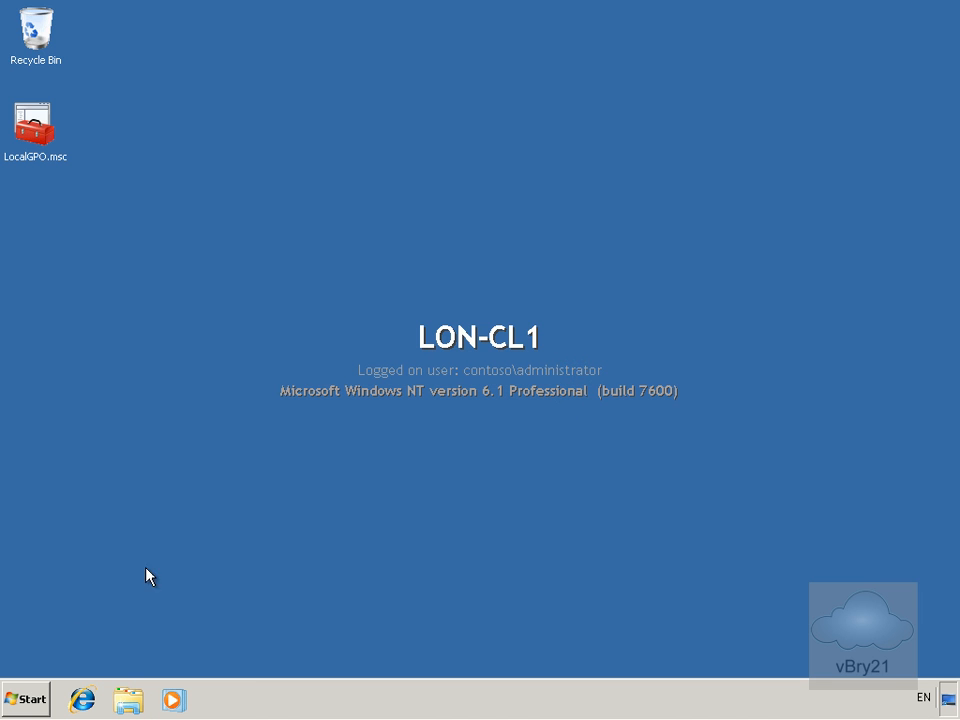
- Log off the administrator session again from the Start menu
left_click(30, 703)
left_click(313, 657)
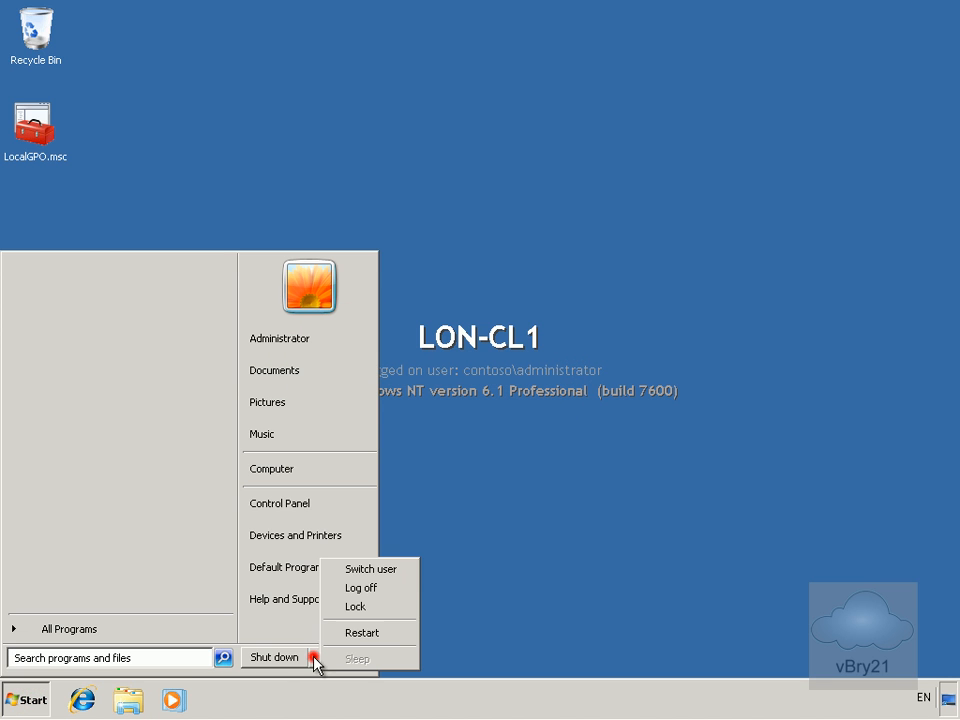
left_click(372, 588)
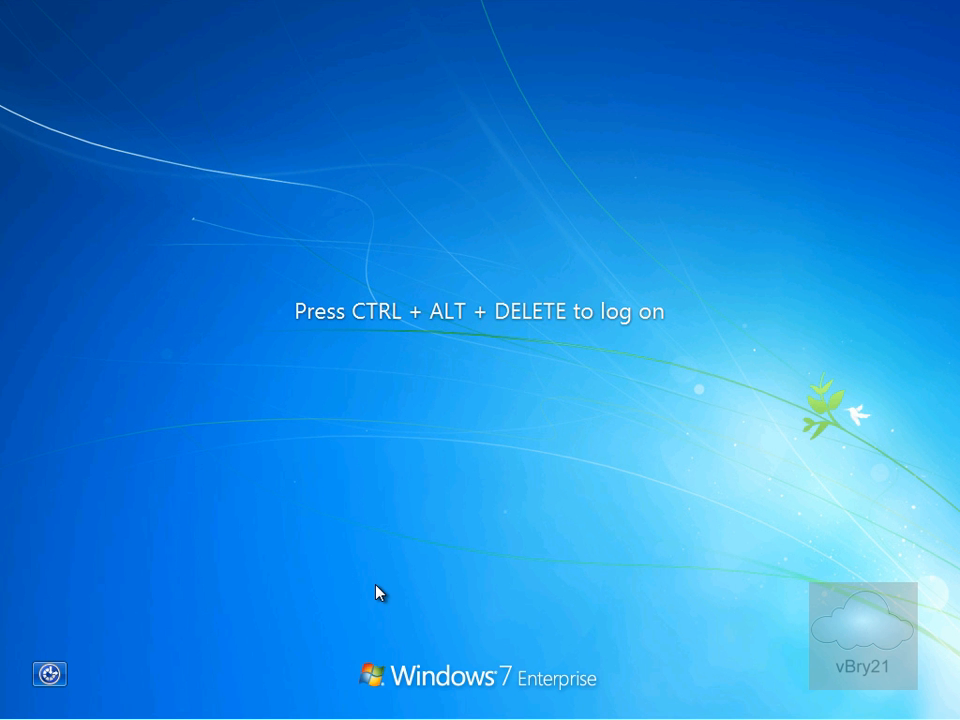
- Log on as a non-admin domain user via Other User and dismiss both policy messages
key("ctrl+alt+Delete")
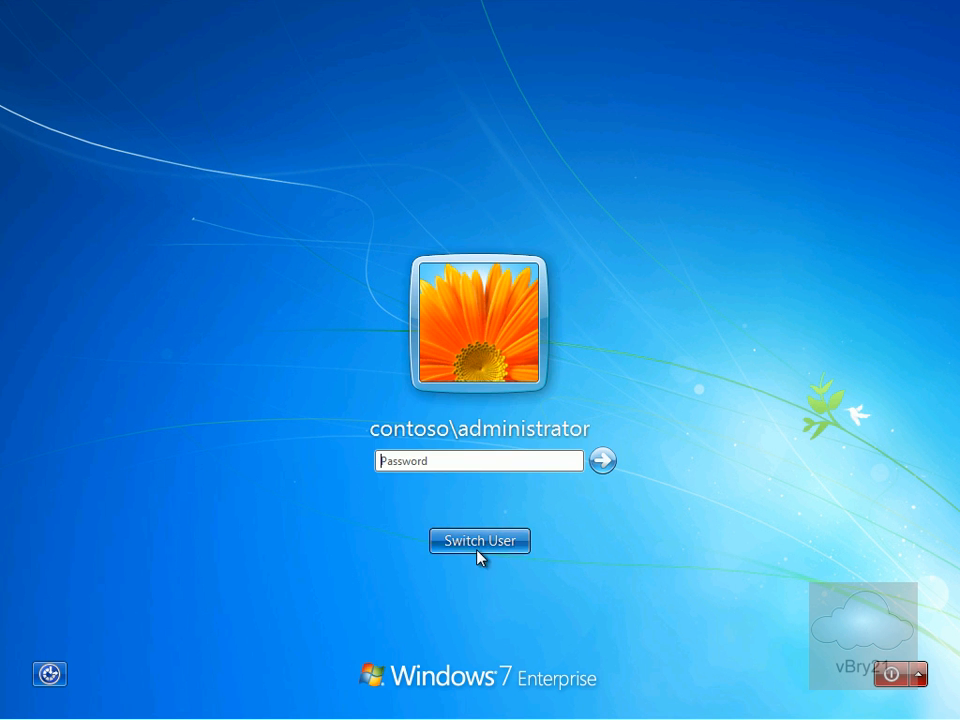
left_click(477, 546)
left_click(559, 428)
type("adam")
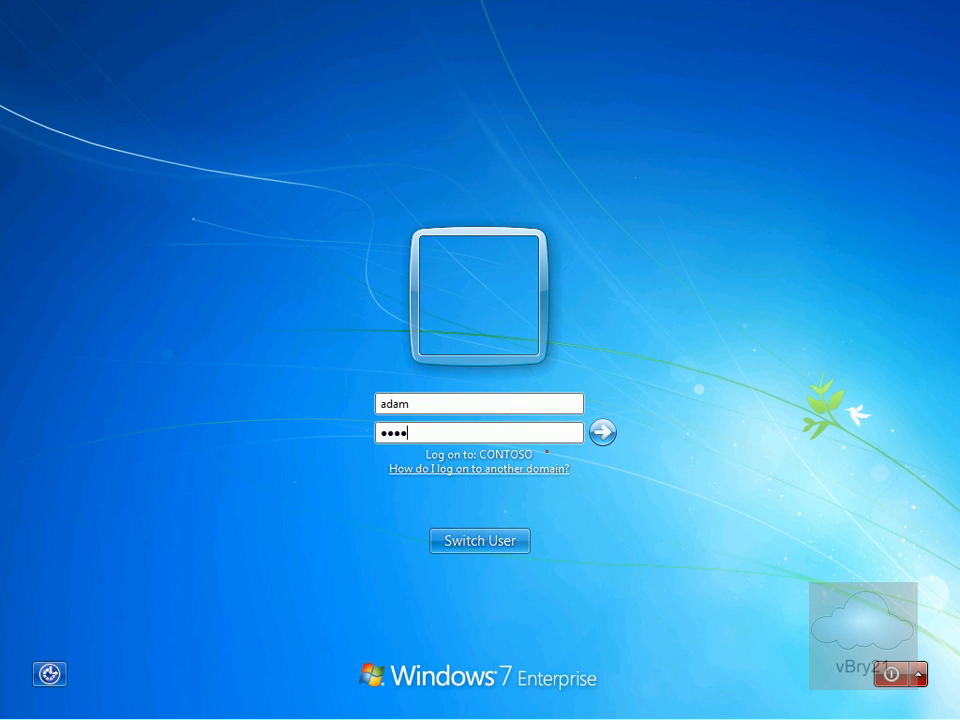
key("Return")
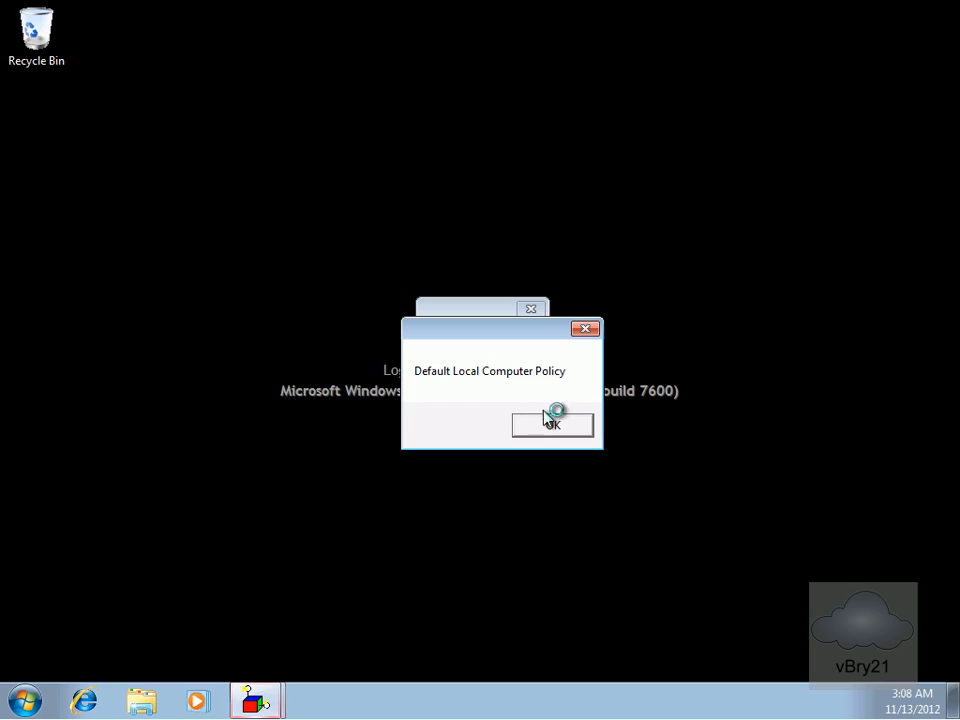
left_click(546, 424)
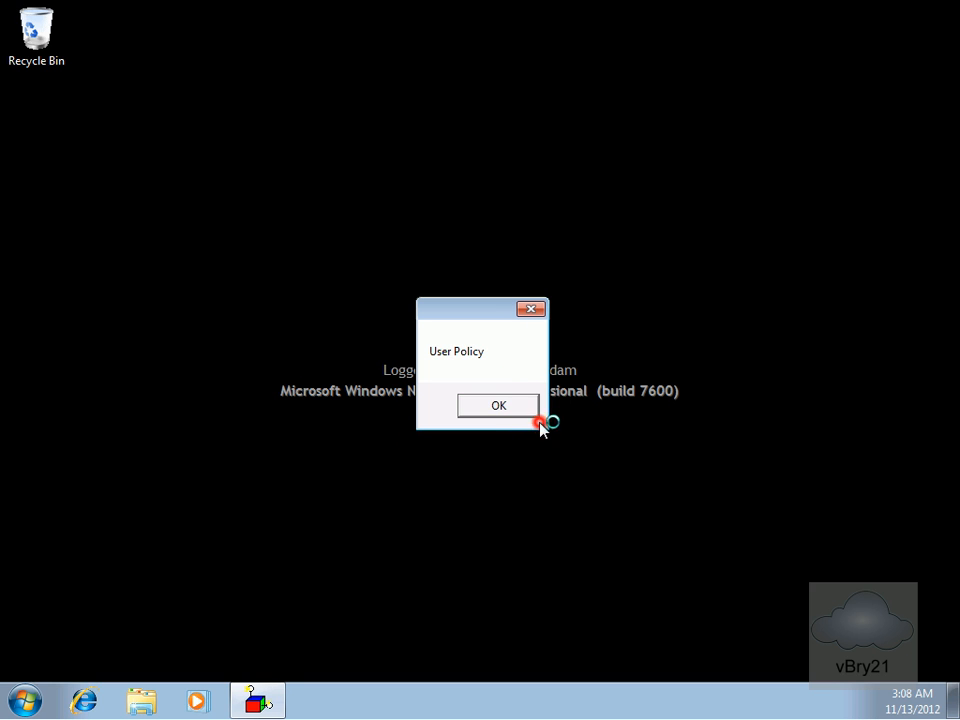
left_click(498, 404)
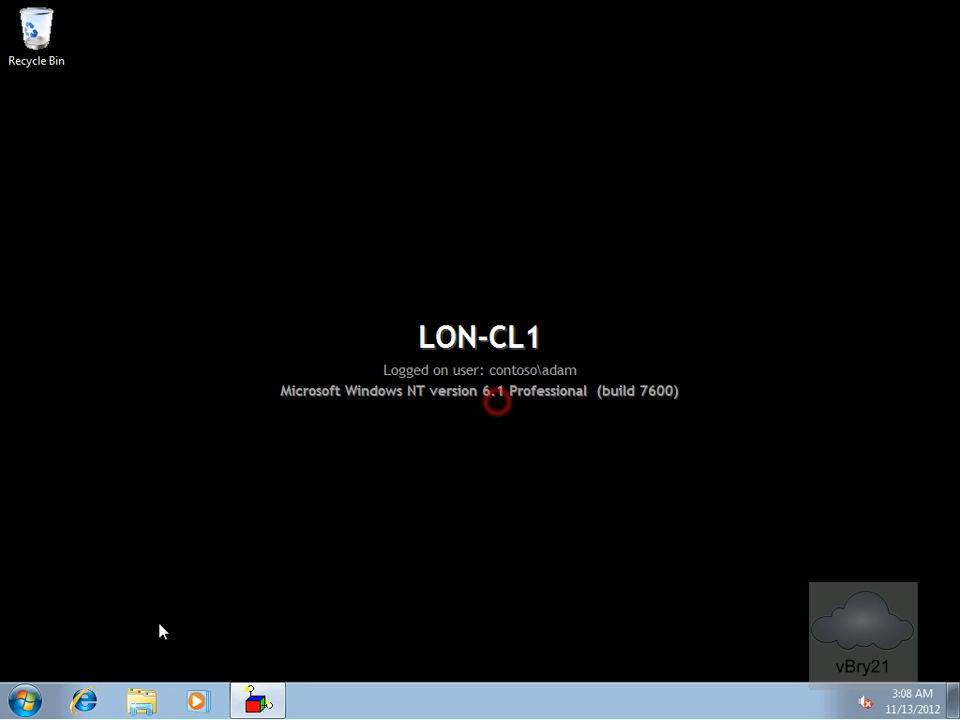
right_click(322, 452)
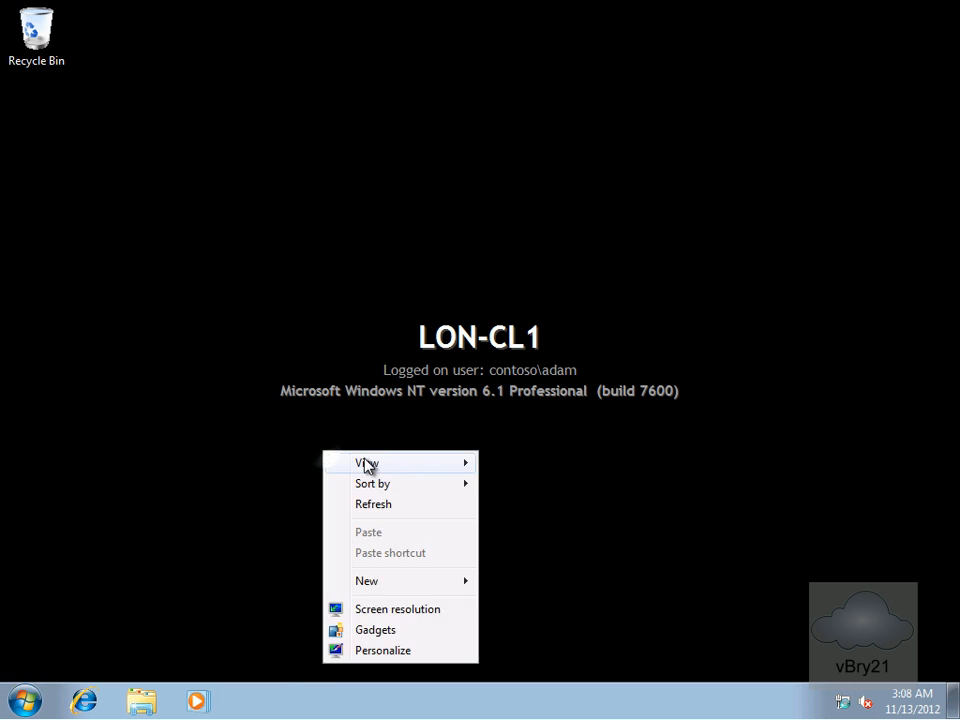
left_click(394, 649)
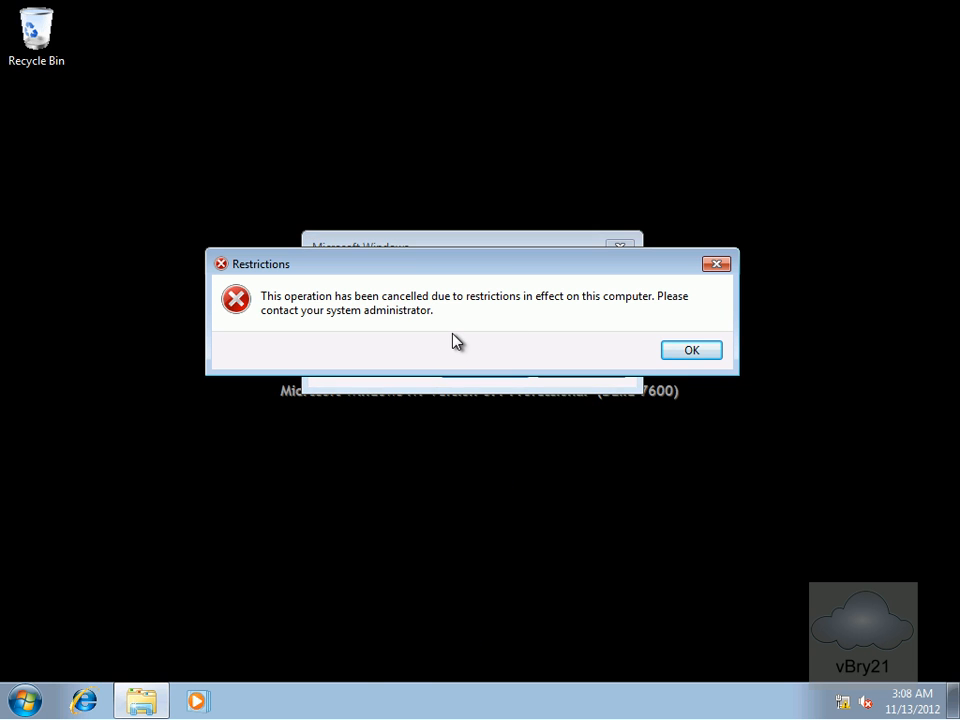
left_click(676, 356)
left_click(605, 368)
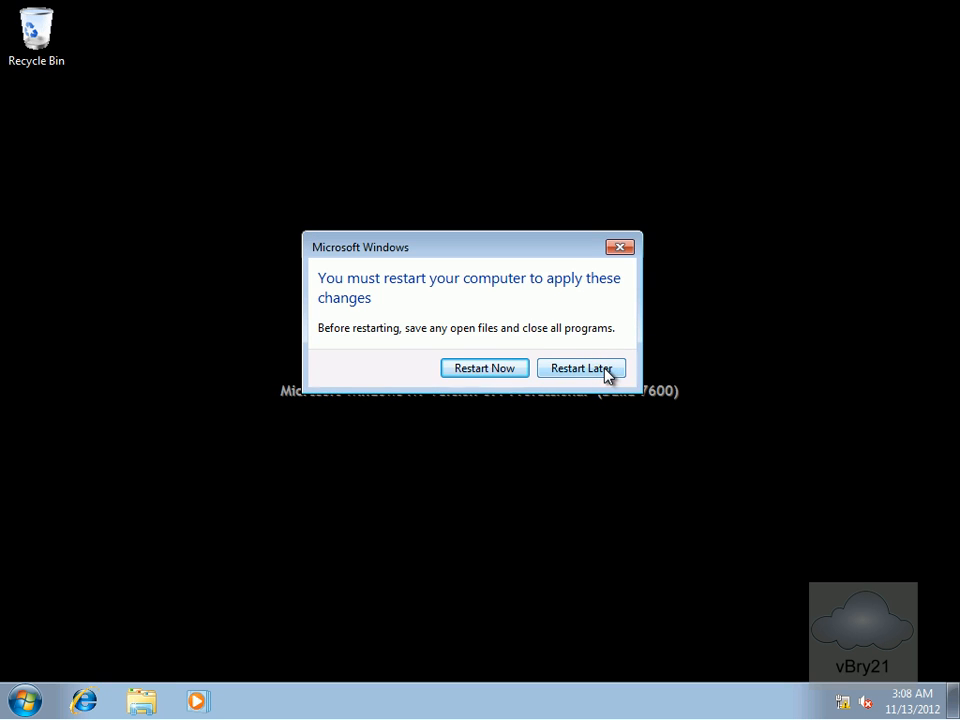
left_click(605, 369)
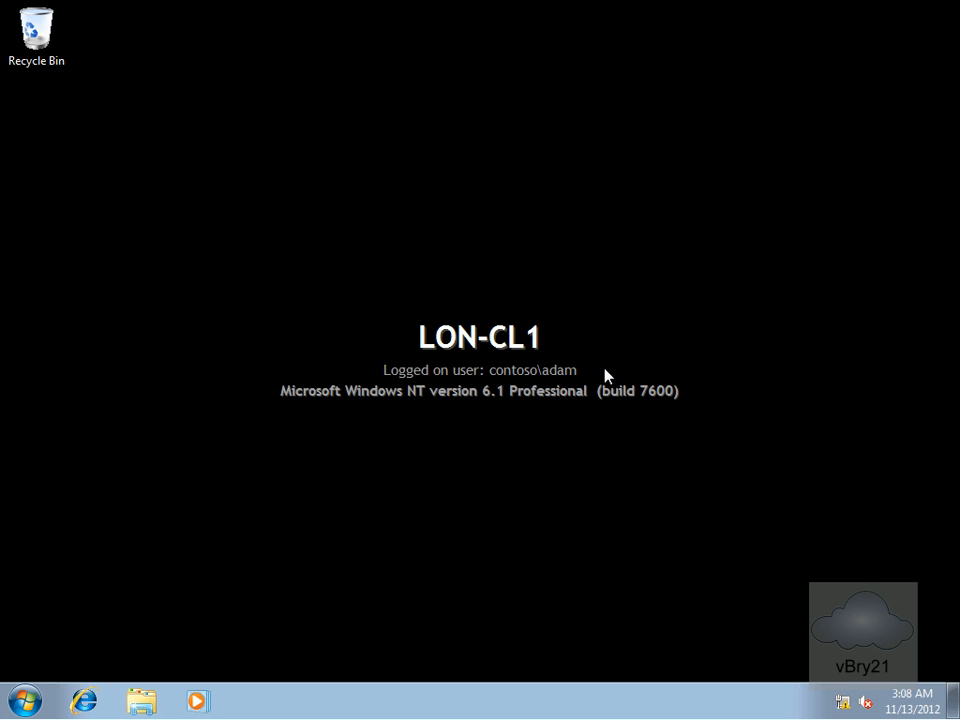